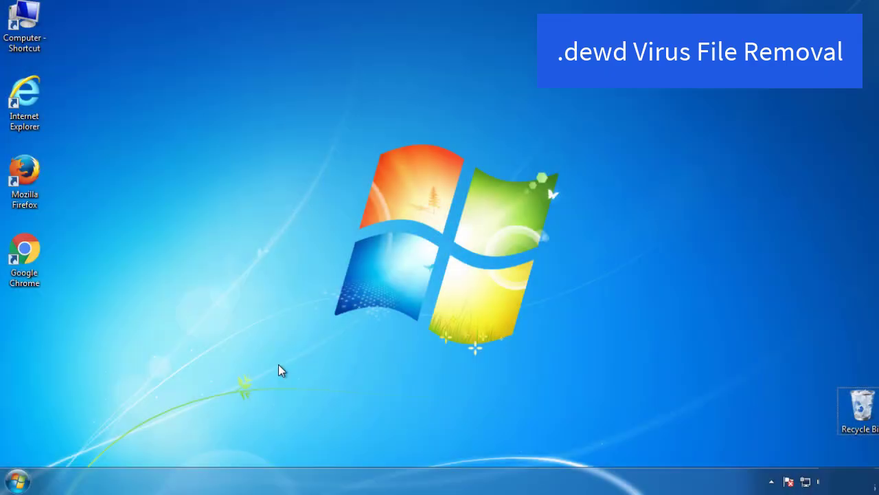
Launch System Configuration by searching msconfig from the Start menu.
left_click(19, 480)
left_click(74, 444)
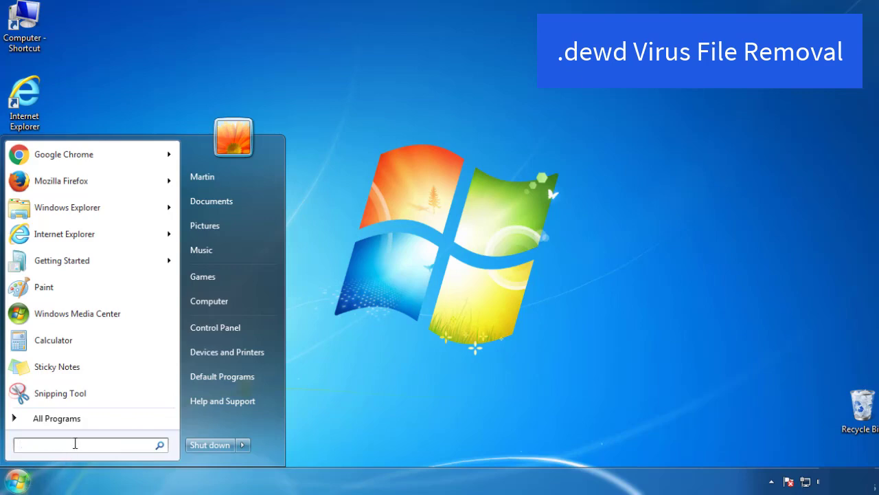
type("msconfig")
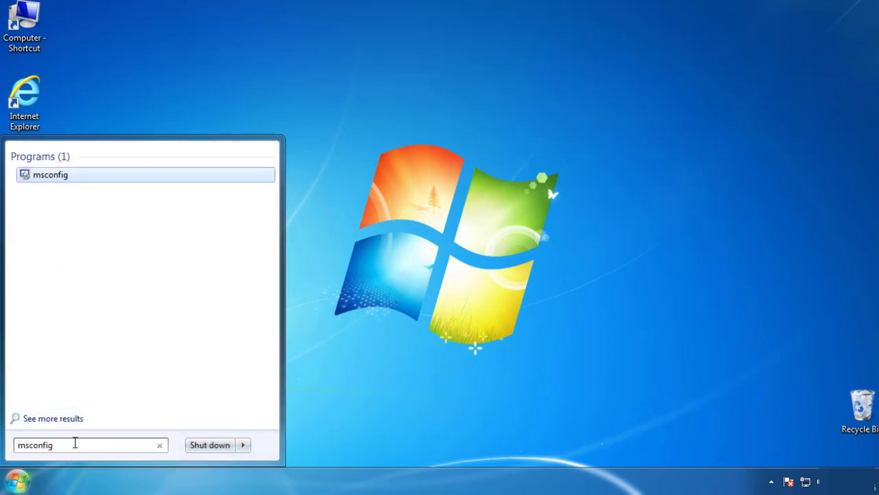
key("Return")
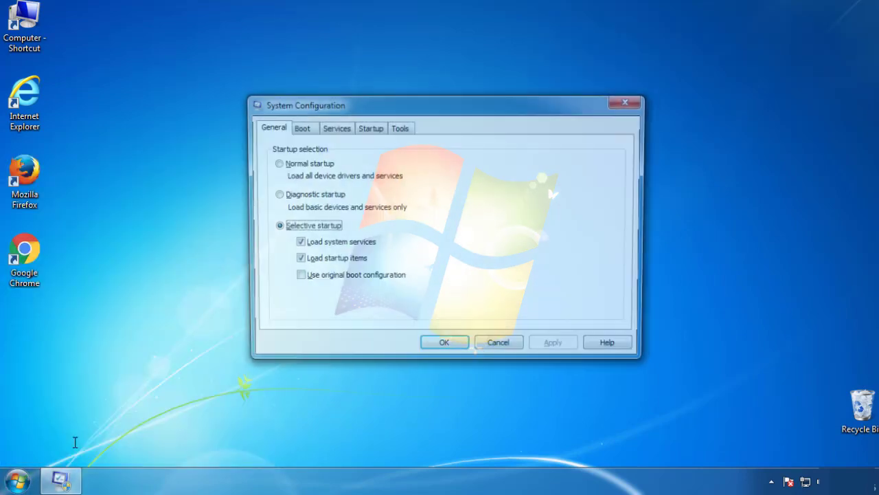
Enable Safe boot with the Minimal option on the Boot tab and apply it.
left_click(299, 129)
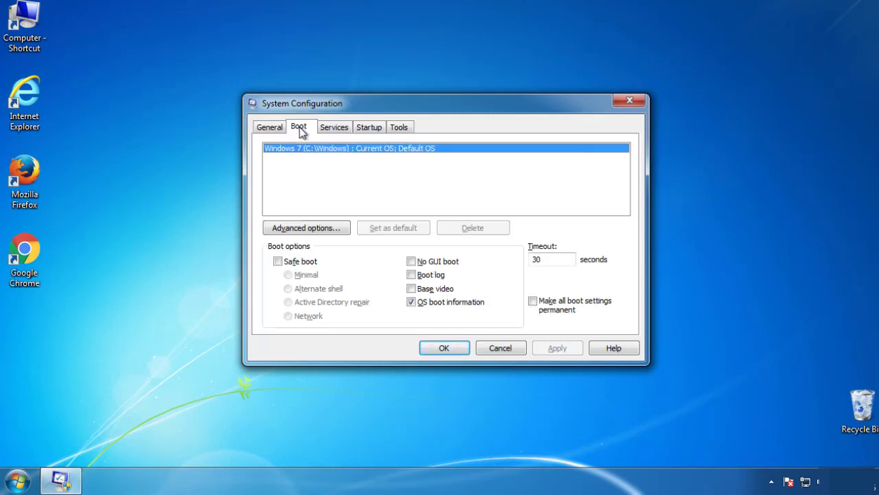
left_click(278, 261)
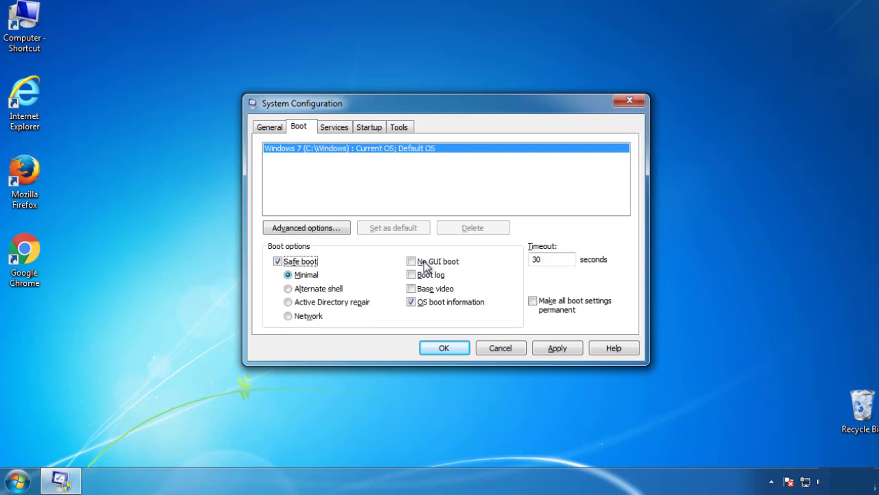
left_click(451, 349)
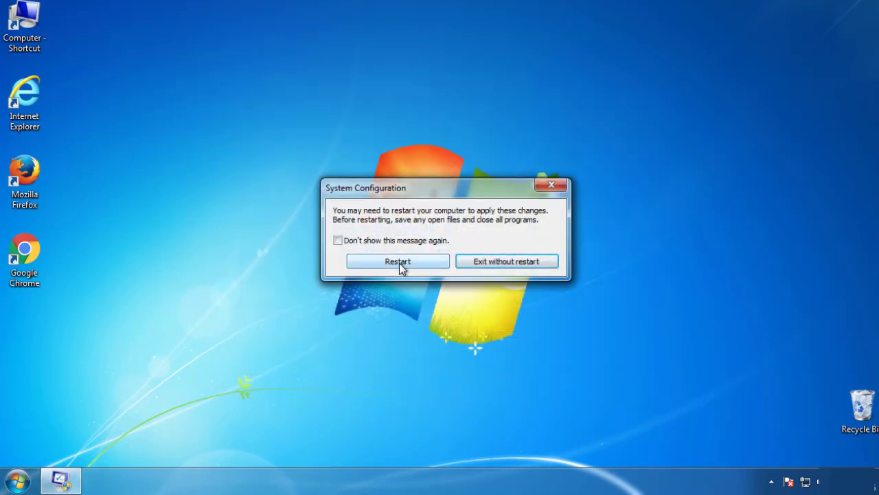
Restart into Safe Mode, dismiss Help, and set Folder Options to show hidden files, folders and drives.
left_click(399, 263)
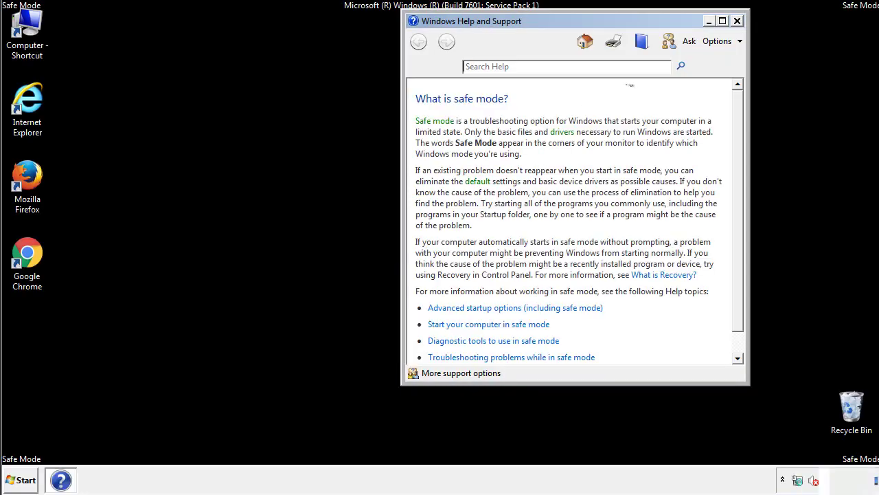
left_click(737, 20)
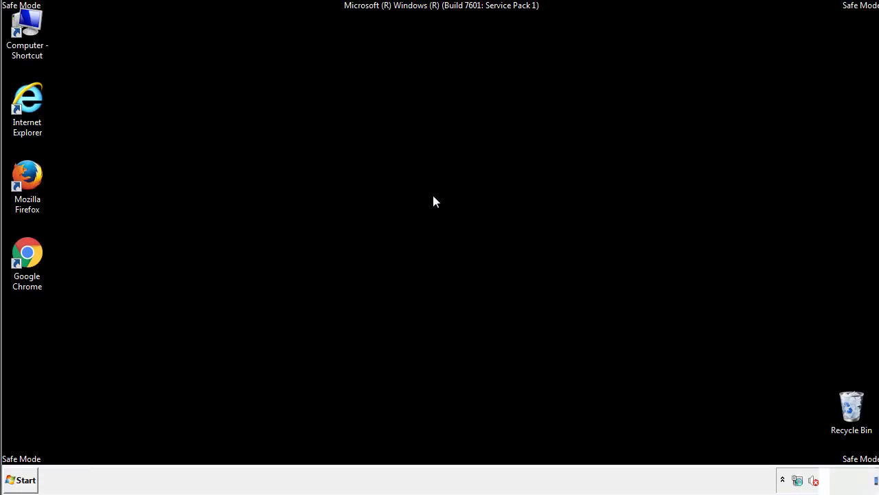
left_click(26, 479)
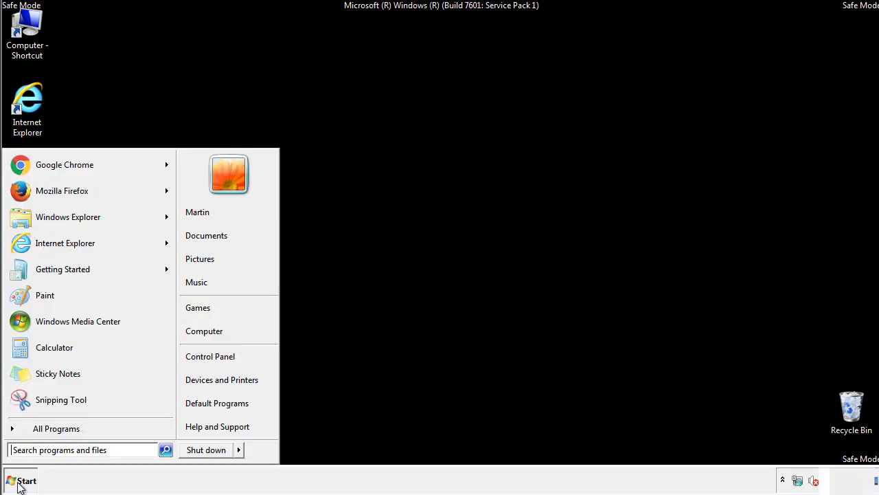
left_click(220, 356)
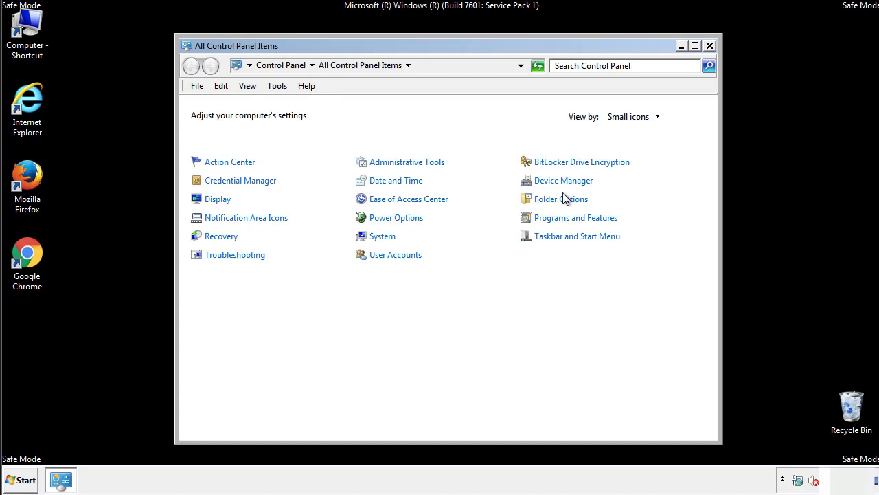
left_click(562, 200)
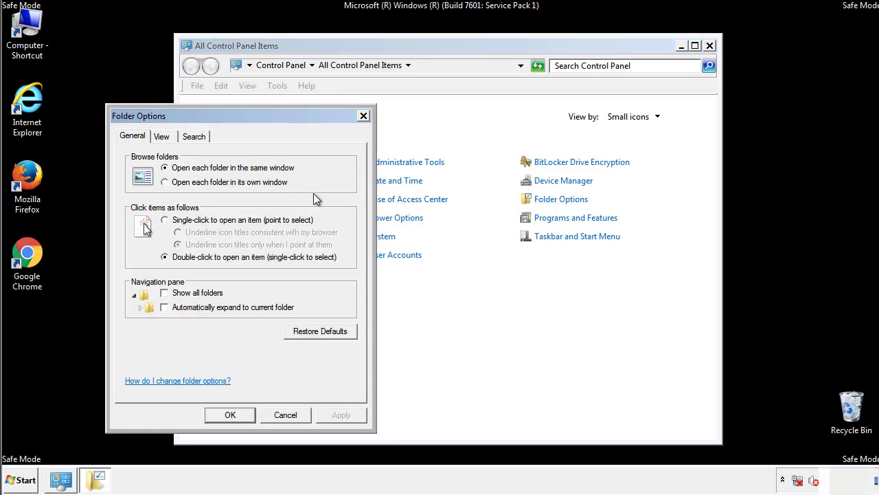
left_click(162, 138)
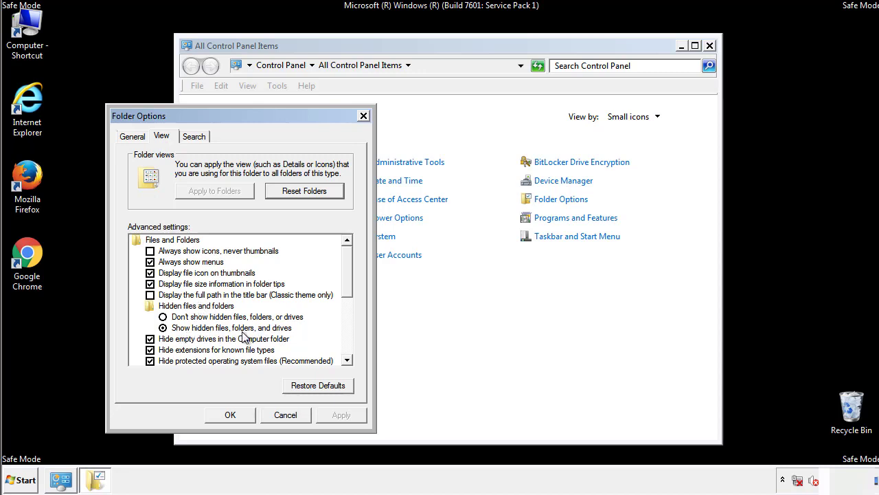
left_click(237, 414)
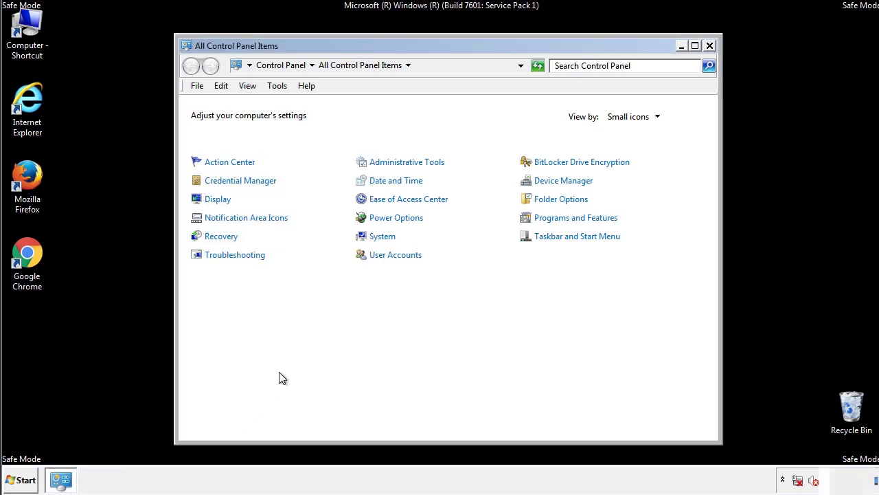
Close Control Panel, browse to C:\Windows\System32\drivers\etc and open the hosts file.
left_click(710, 46)
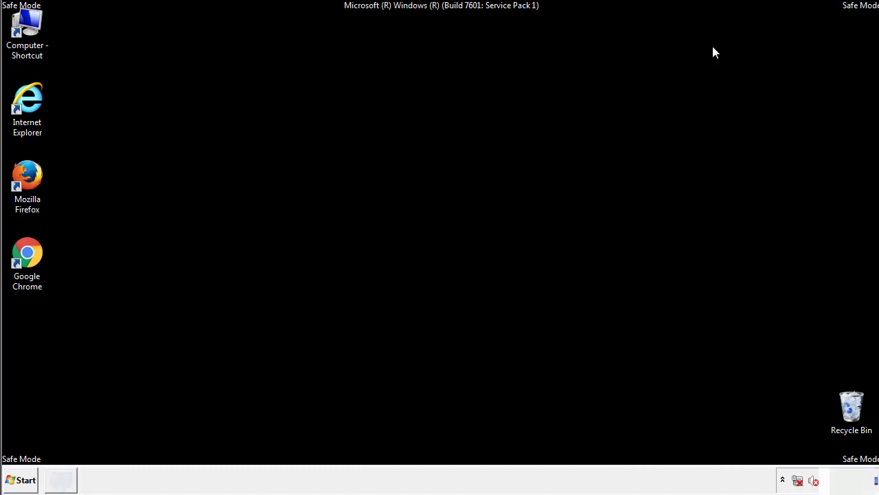
double_click(28, 26)
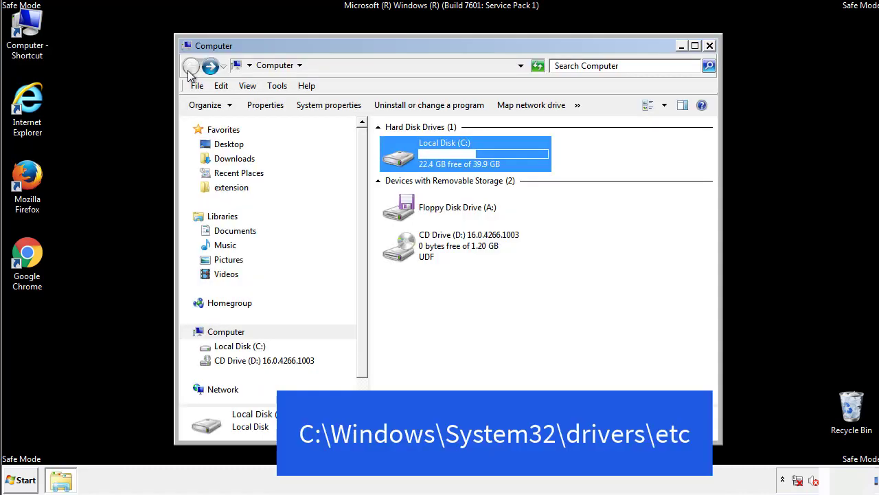
double_click(404, 159)
double_click(402, 251)
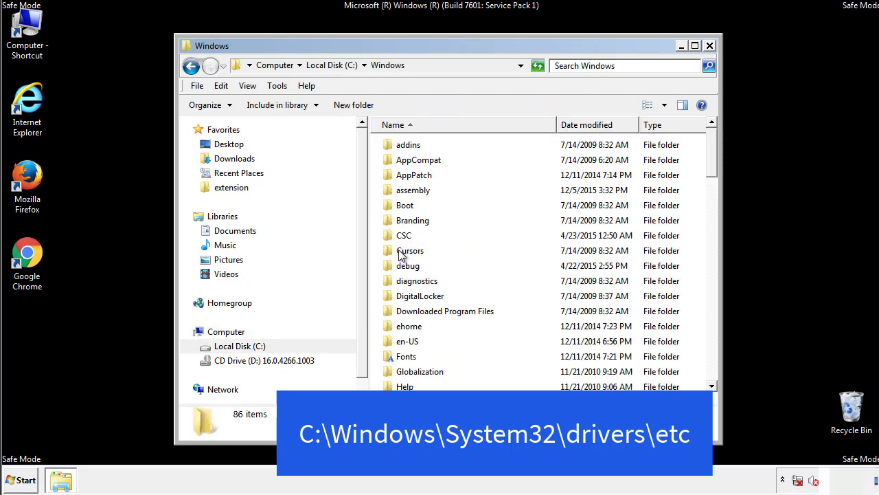
scroll(404, 306, "down", 2)
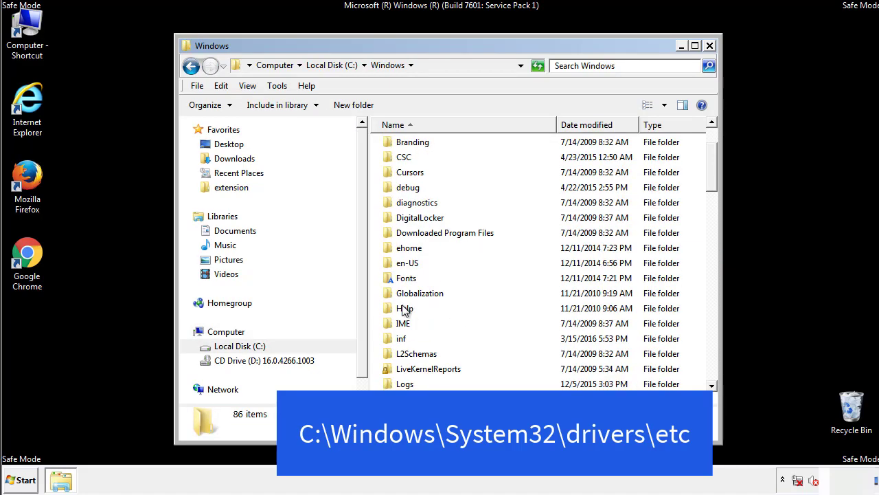
scroll(404, 311, "down", 7)
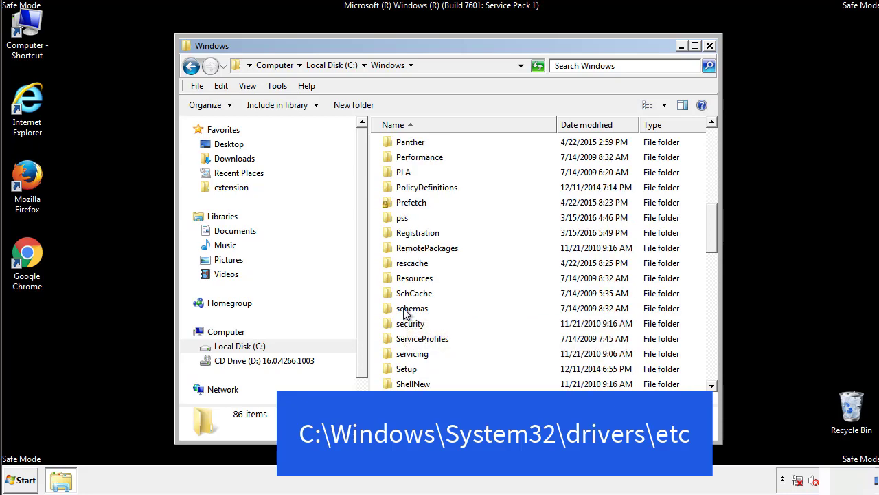
scroll(405, 313, "down", 2)
double_click(416, 354)
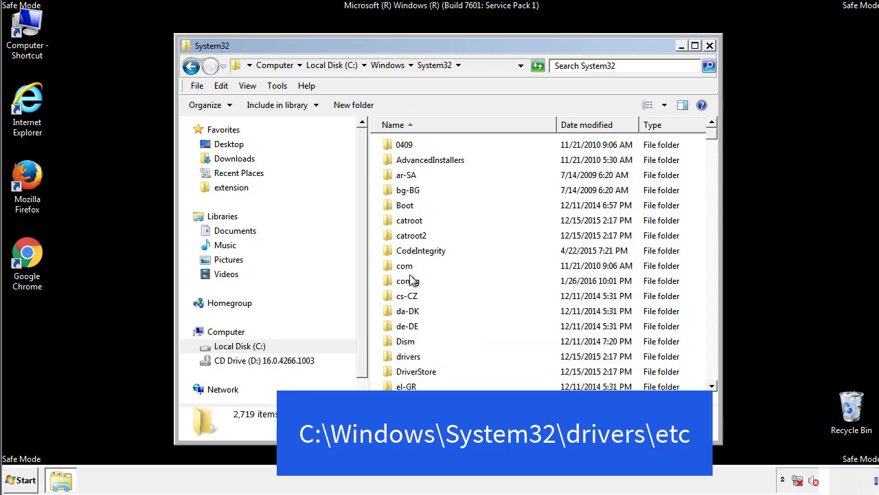
double_click(408, 357)
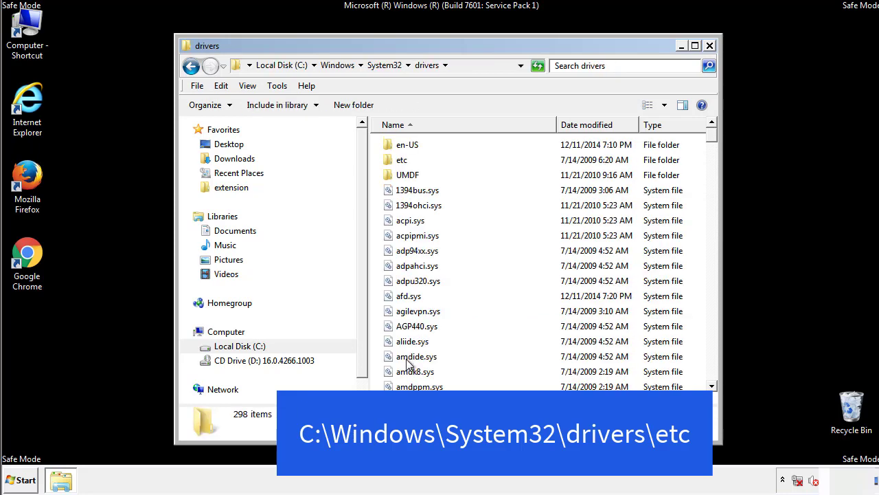
double_click(397, 164)
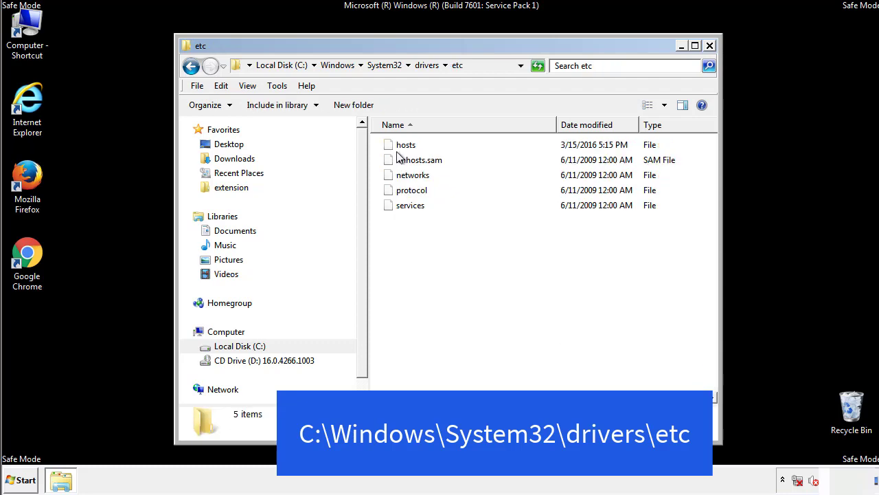
double_click(399, 147)
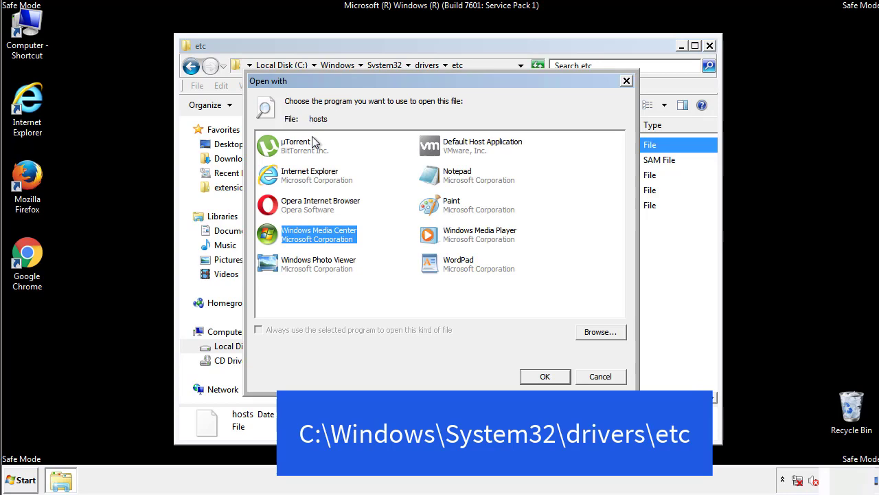
Open the hosts file in Notepad and bring its window fully into view.
left_click(445, 180)
left_click(544, 376)
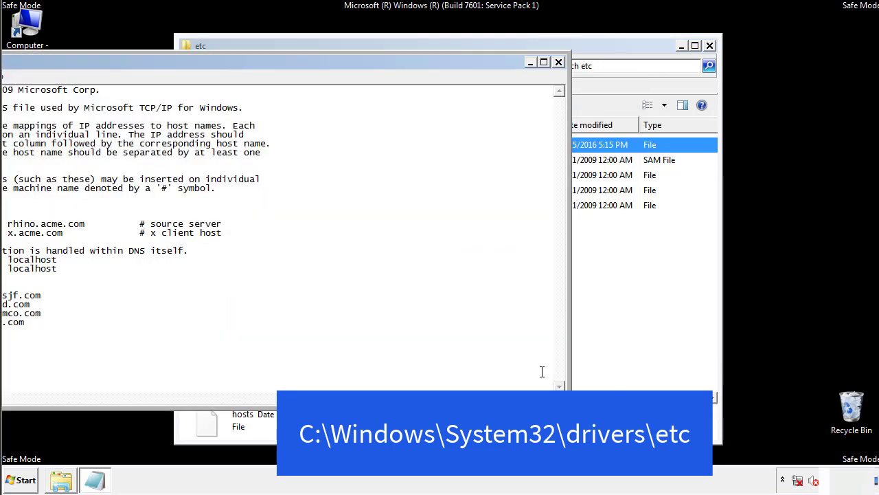
left_click_drag(359, 61, 559, 75)
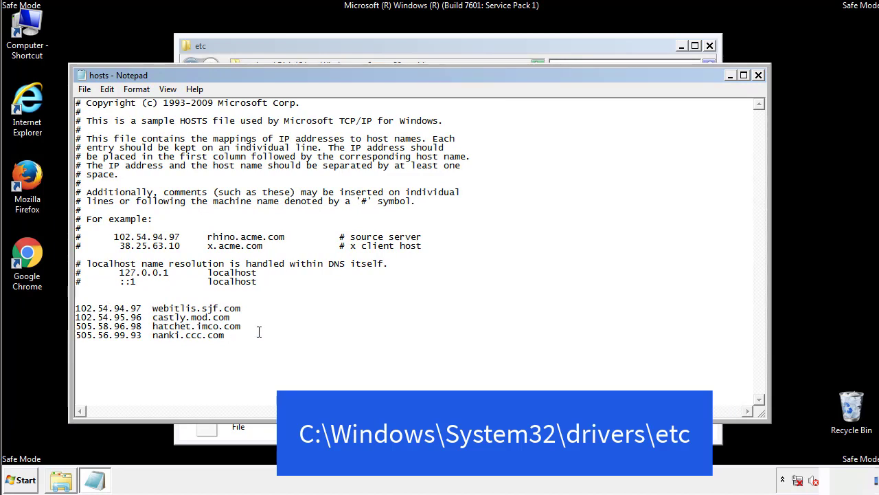
Delete the four suspicious host entries, save the hosts file, and close the etc folder.
left_click_drag(246, 336, 75, 303)
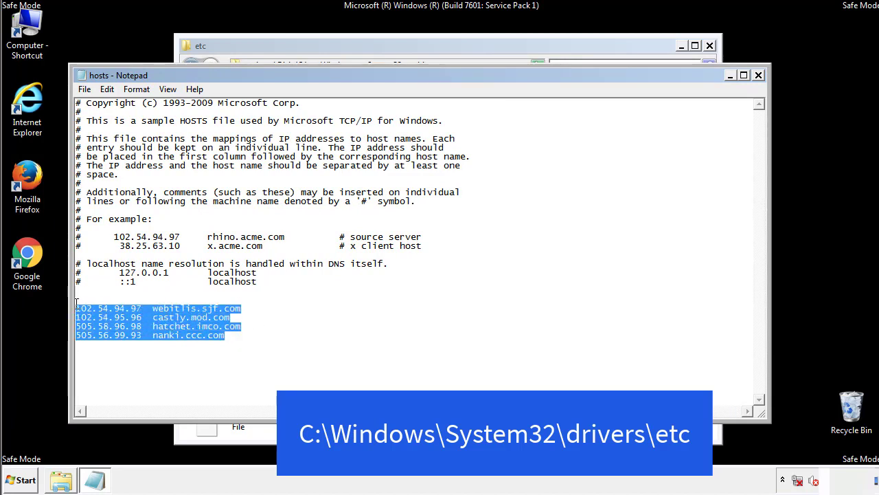
key("Delete")
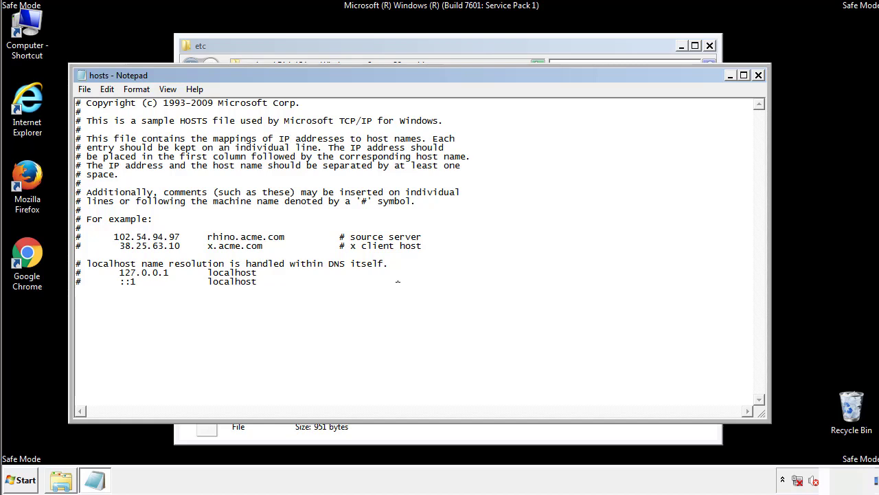
left_click(759, 75)
left_click(388, 251)
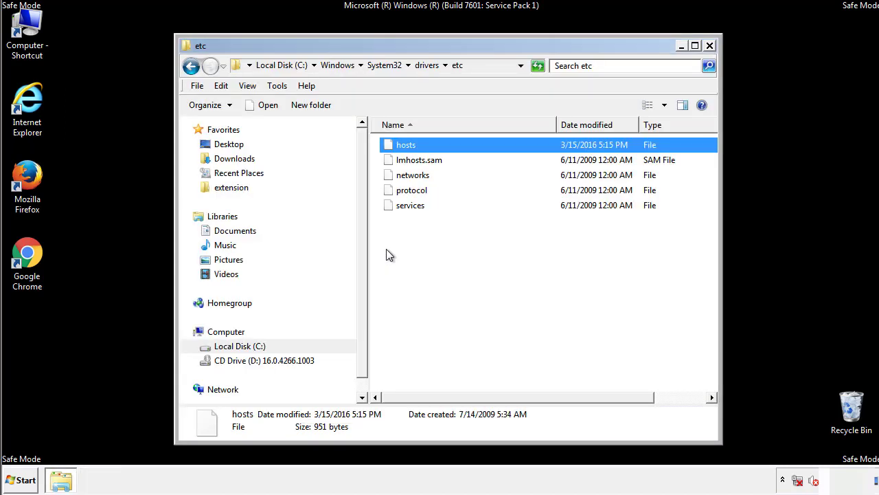
left_click(386, 256)
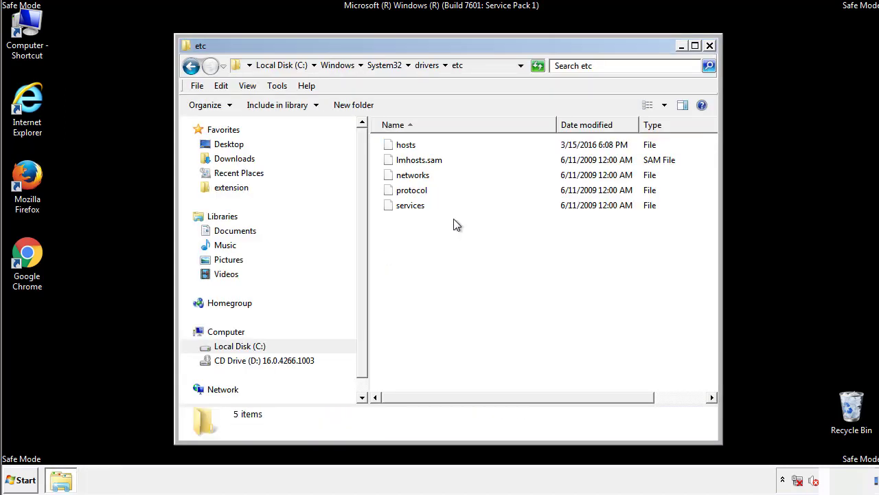
left_click(709, 48)
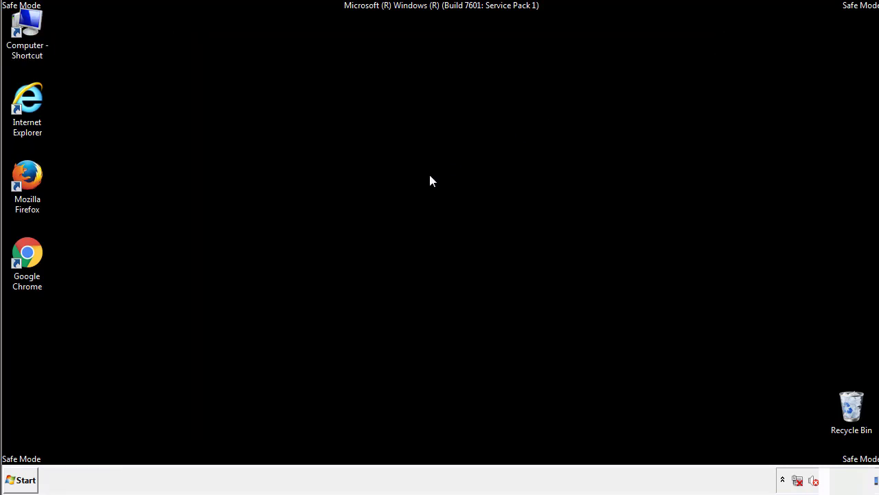
Open the Startup folder from All Programs in its own window.
left_click(24, 480)
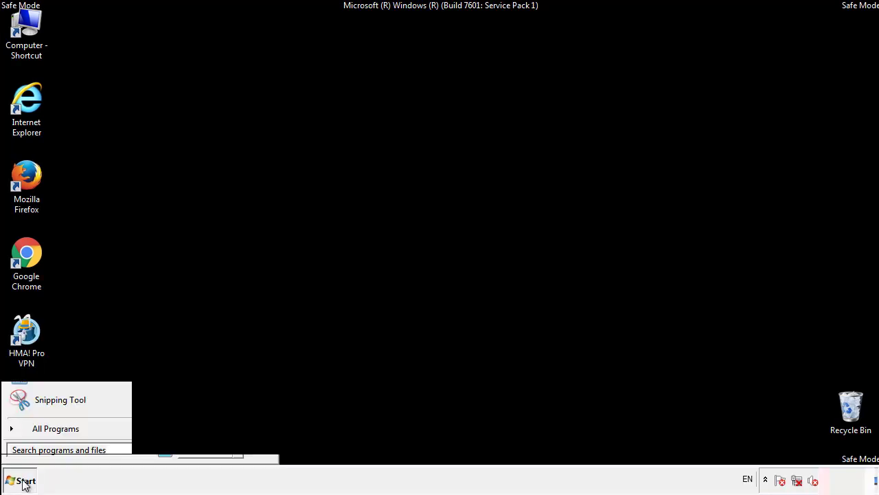
left_click(40, 433)
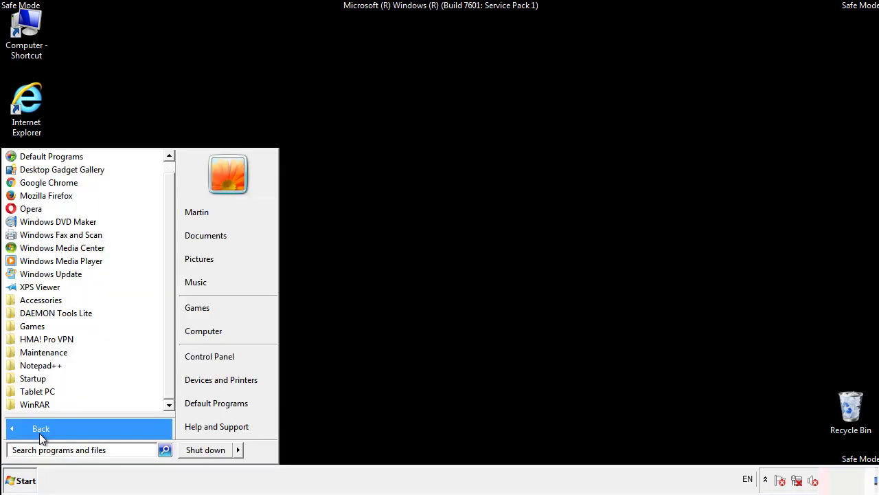
right_click(34, 377)
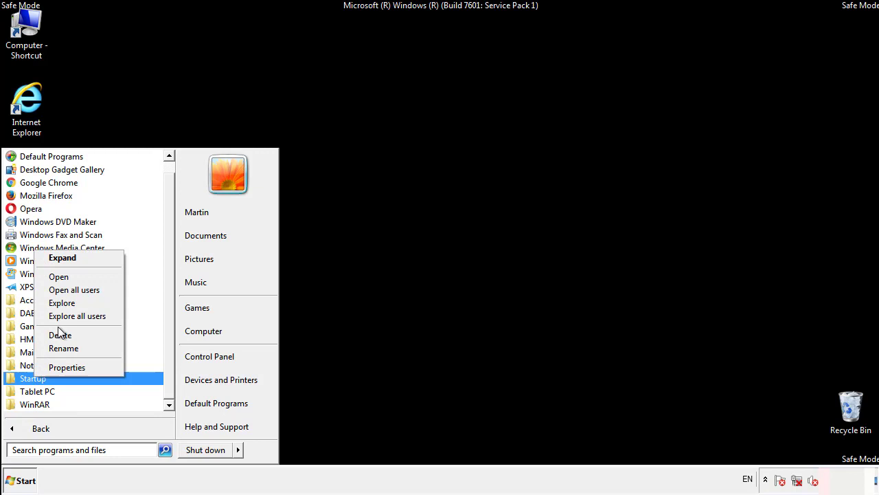
left_click(66, 276)
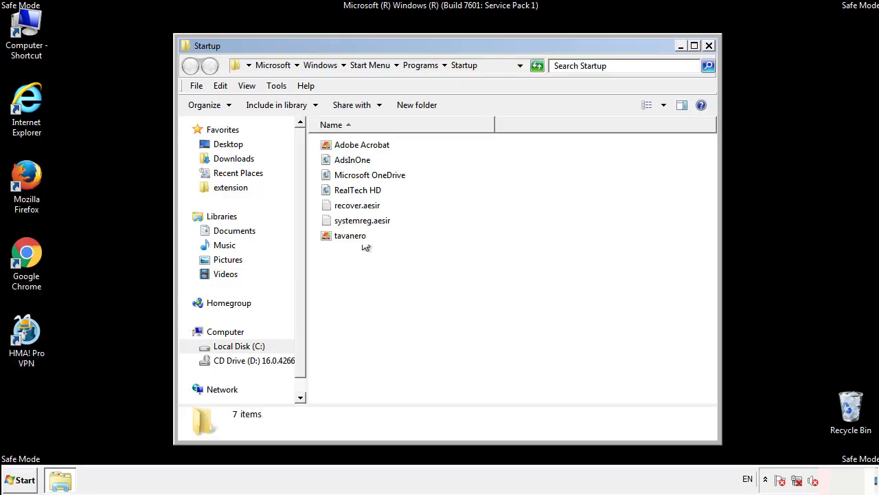
Delete AdsInOne, recover.aesir, systemreg.aesir and tavanero from Startup, then search the Start menu for regedit.
left_click(358, 162)
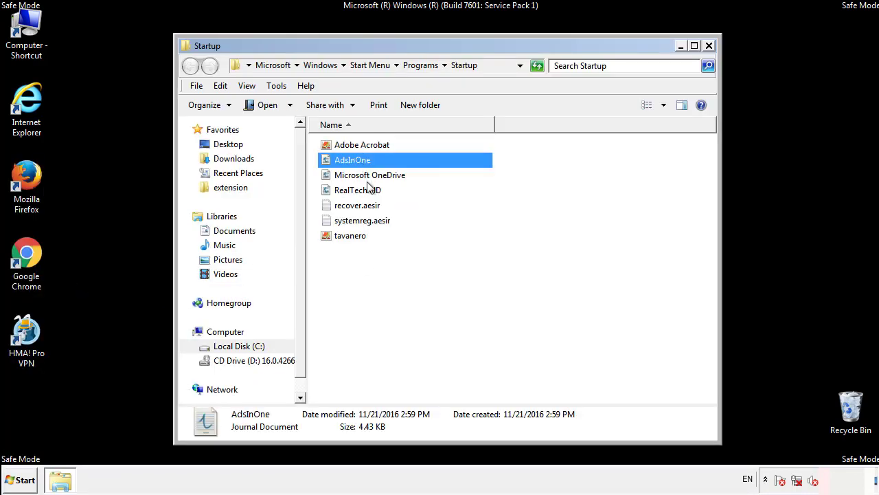
left_click(358, 205, "ctrl")
left_click(362, 220, "ctrl")
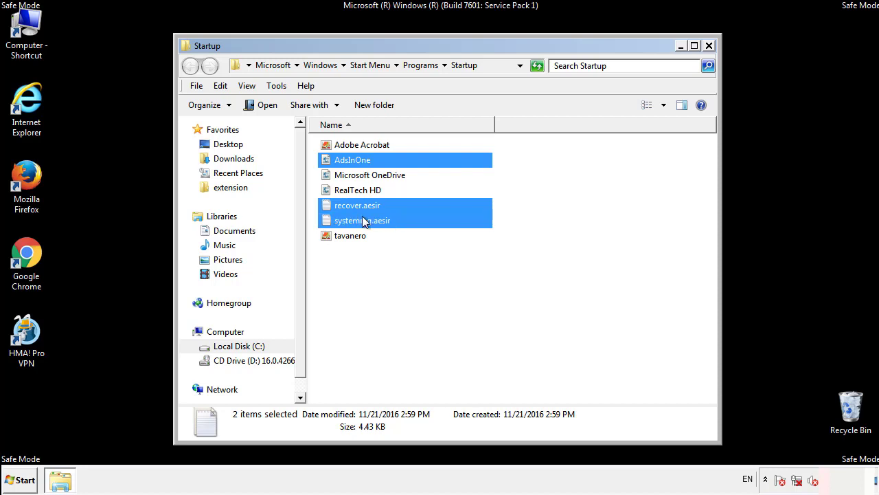
left_click(350, 235, "ctrl")
right_click(349, 236)
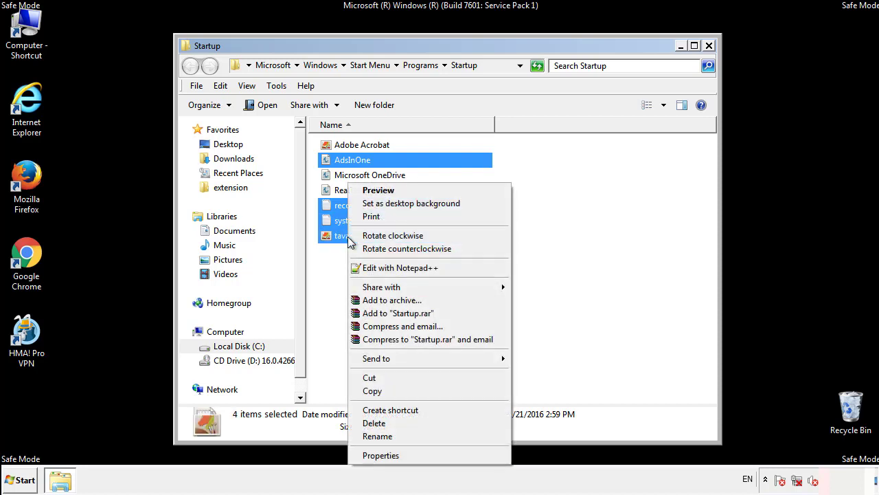
left_click(373, 423)
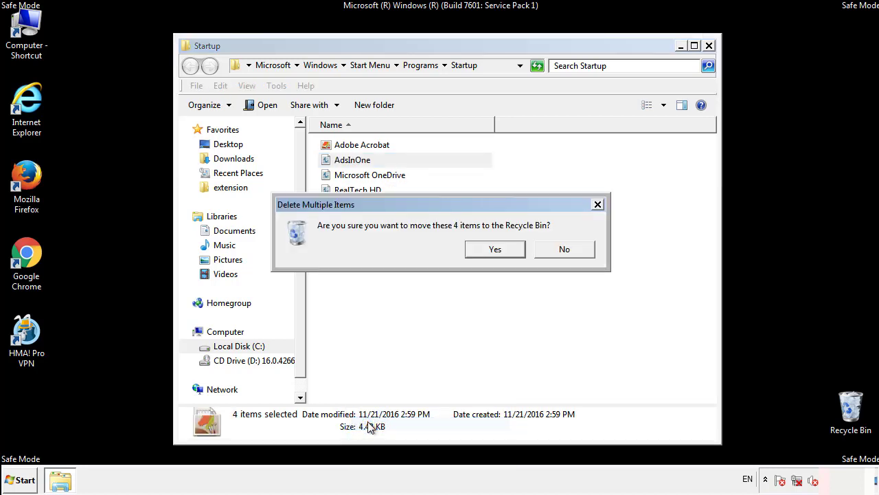
left_click(485, 250)
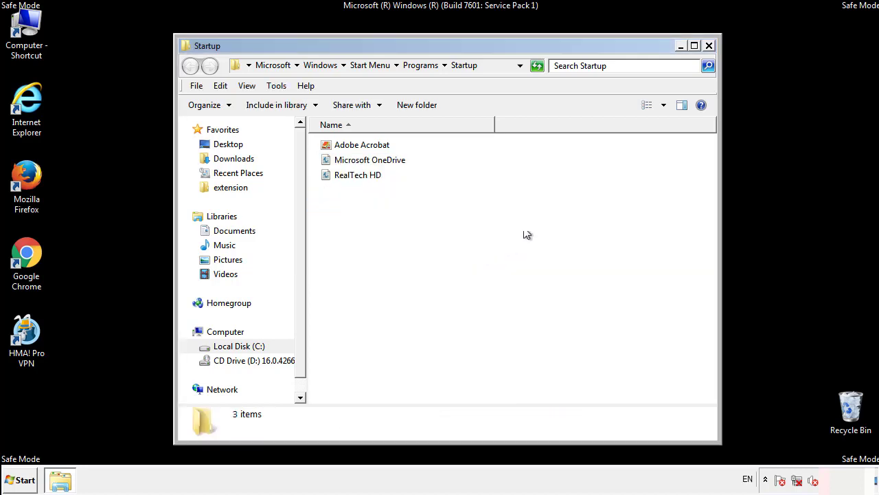
left_click(710, 42)
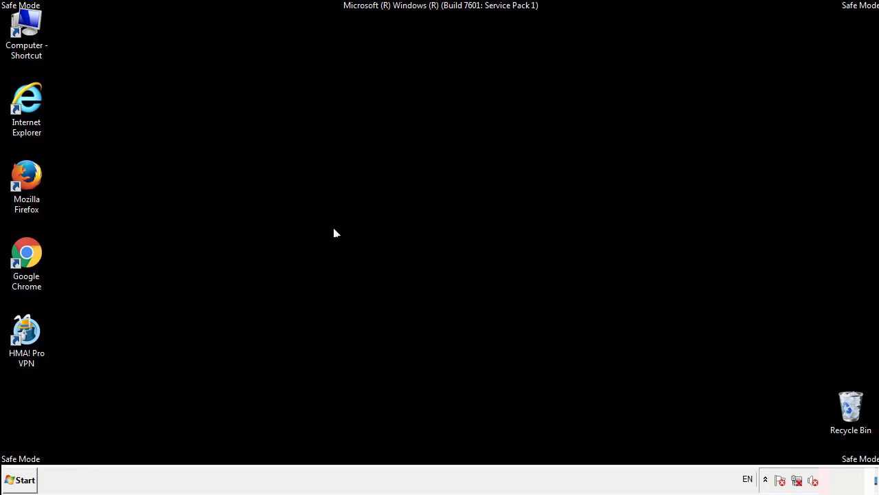
left_click(21, 483)
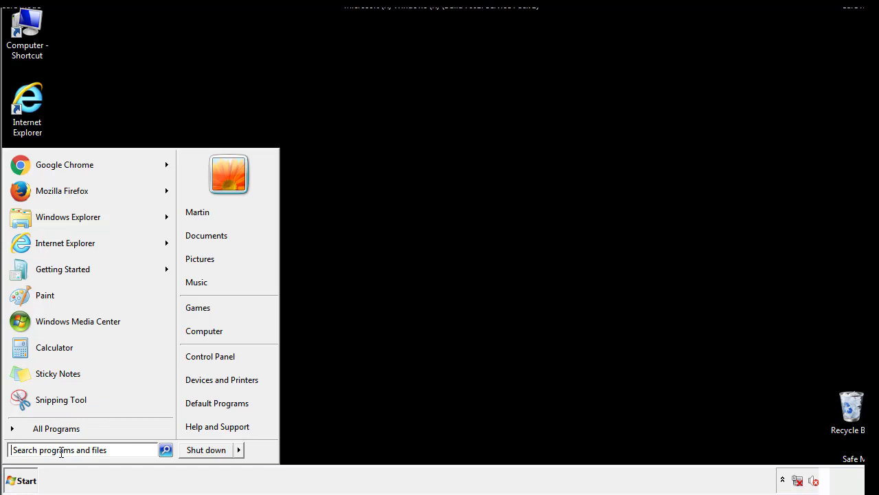
type("reged")
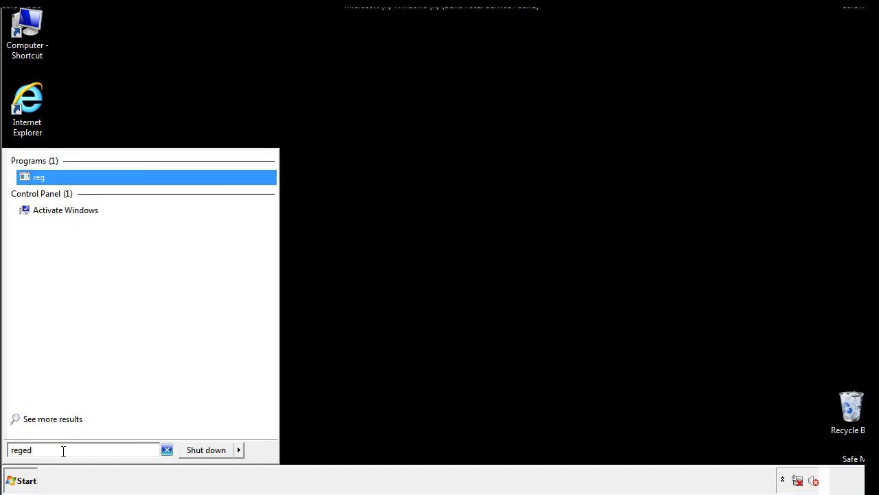
type("it")
Launch Registry Editor and expand HKEY_LOCAL_MACHINE\SOFTWARE\Microsoft\Windows\CurrentVersion to reveal its Run key.
key("Return")
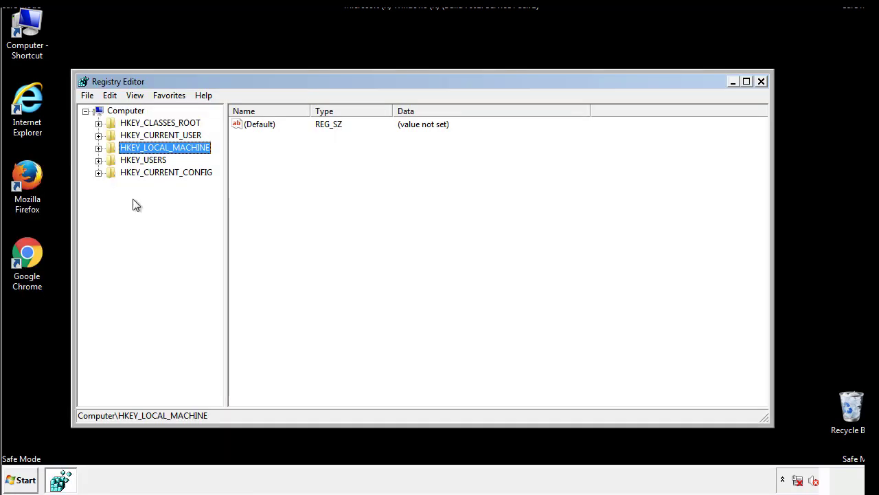
left_click(99, 148)
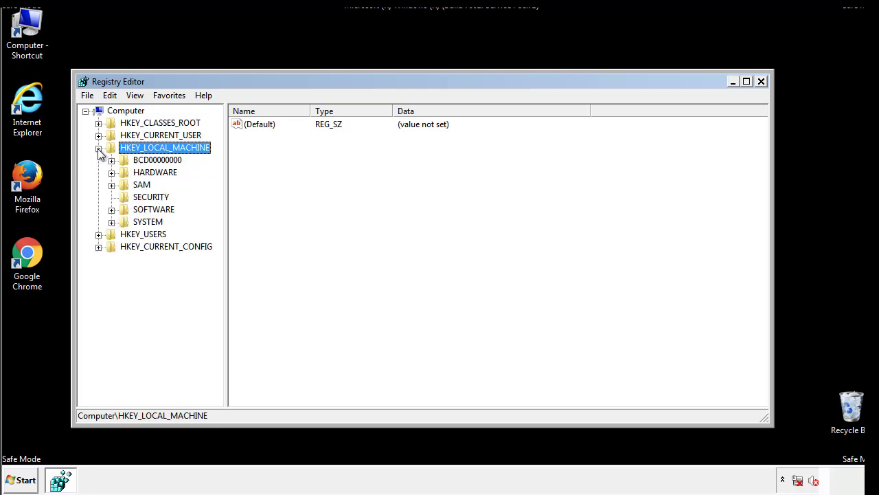
left_click(111, 209)
left_click_drag(216, 203, 218, 227)
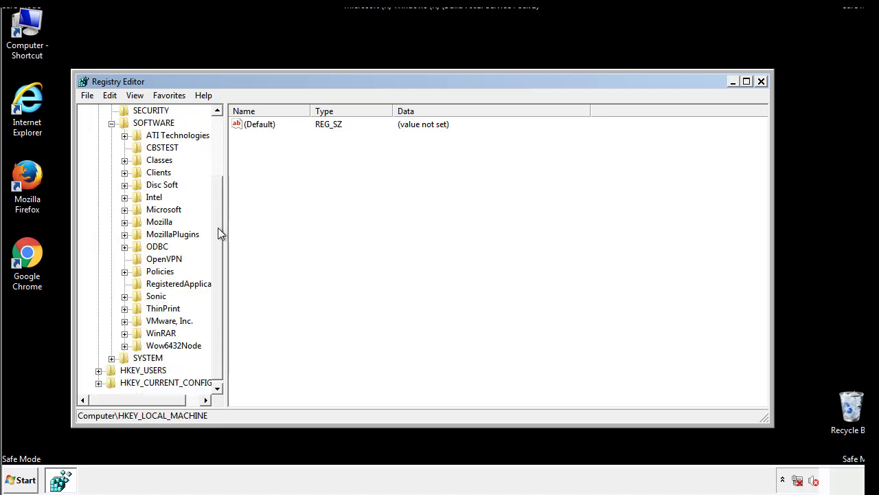
left_click(124, 211)
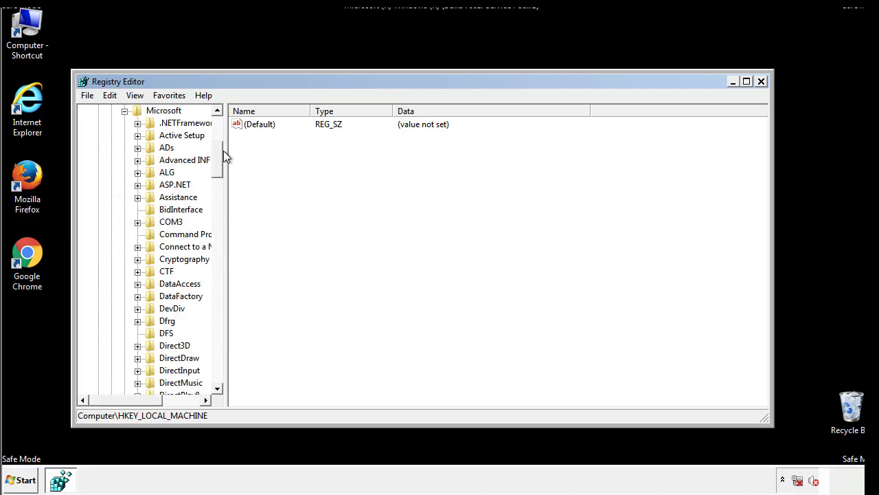
mouse_move(217, 168)
left_mouse_down()
mouse_move(219, 364)
mouse_move(220, 353)
left_mouse_up()
left_click(138, 210)
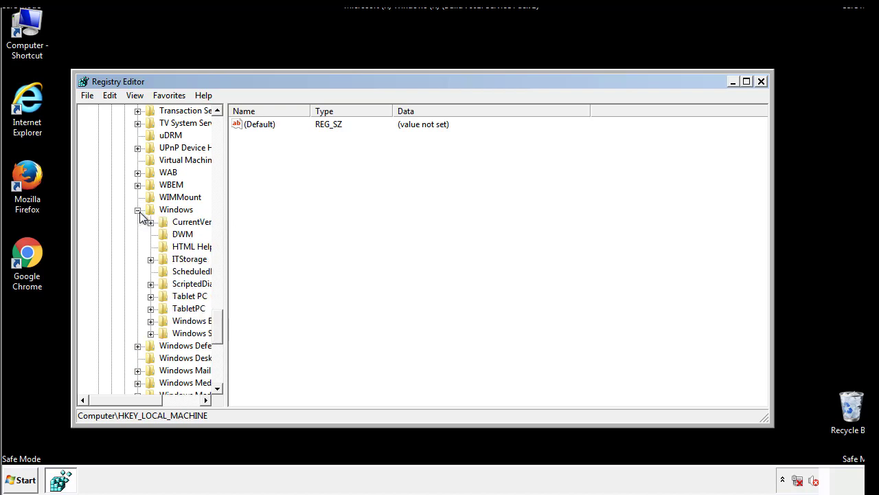
left_click_drag(122, 399, 144, 403)
left_click(113, 221)
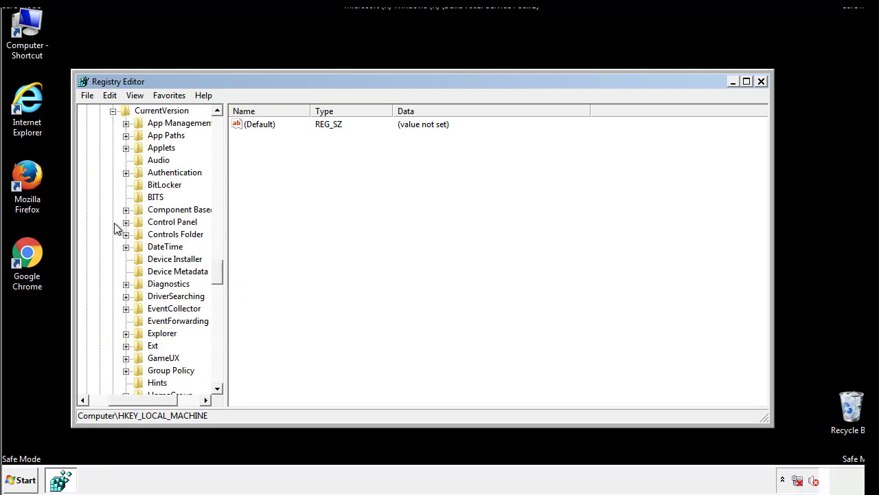
left_click_drag(221, 275, 220, 318)
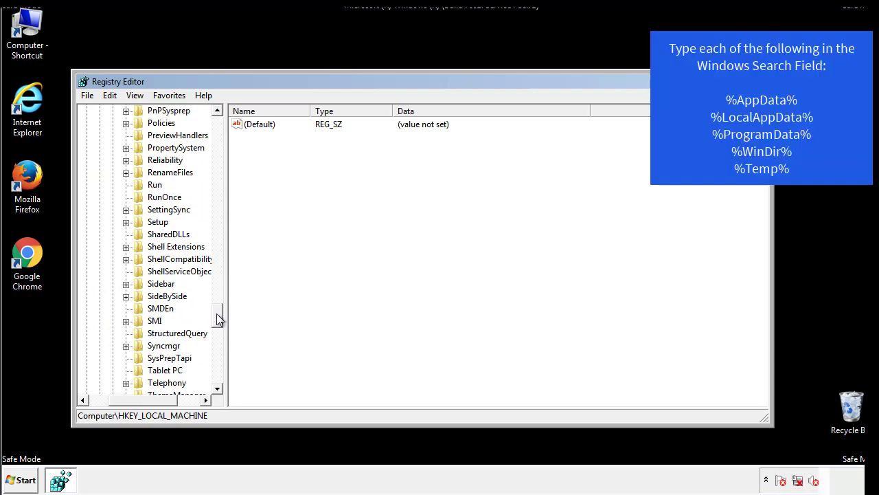
Delete the tappi.loc value from the HKLM Run key and scroll the tree back to the top.
left_click(146, 187)
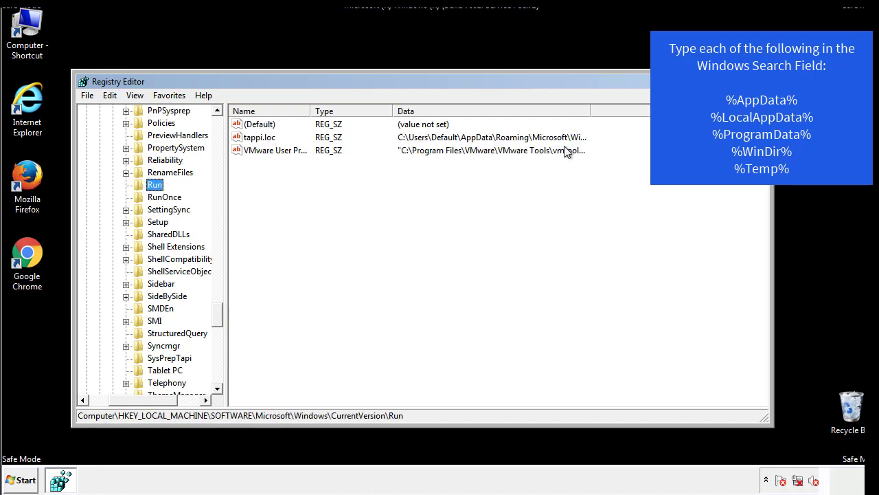
left_click(261, 139)
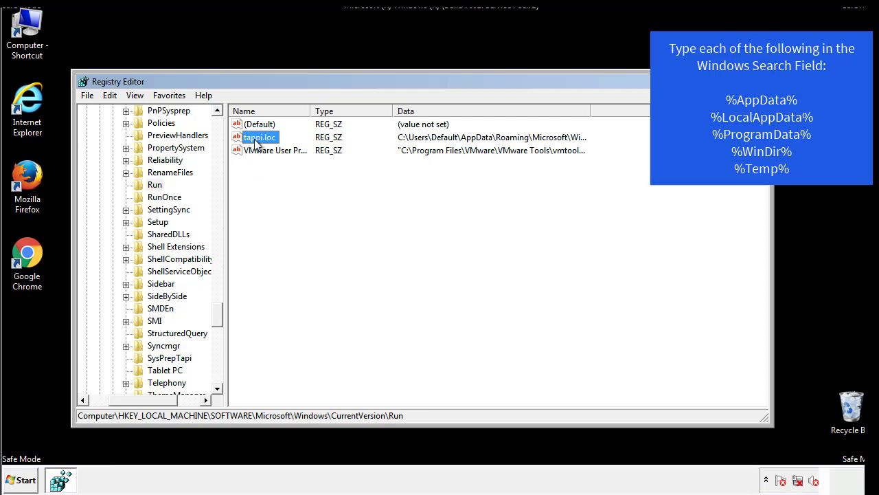
right_click(256, 139)
left_click(274, 178)
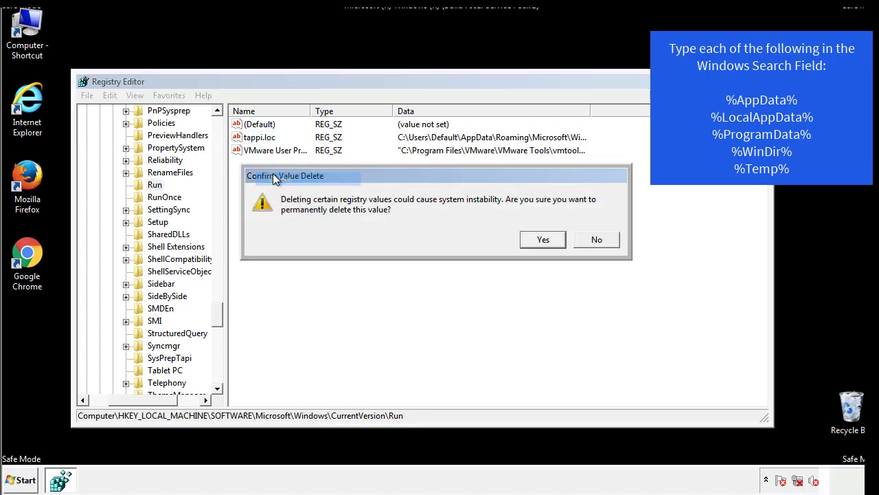
left_click(535, 242)
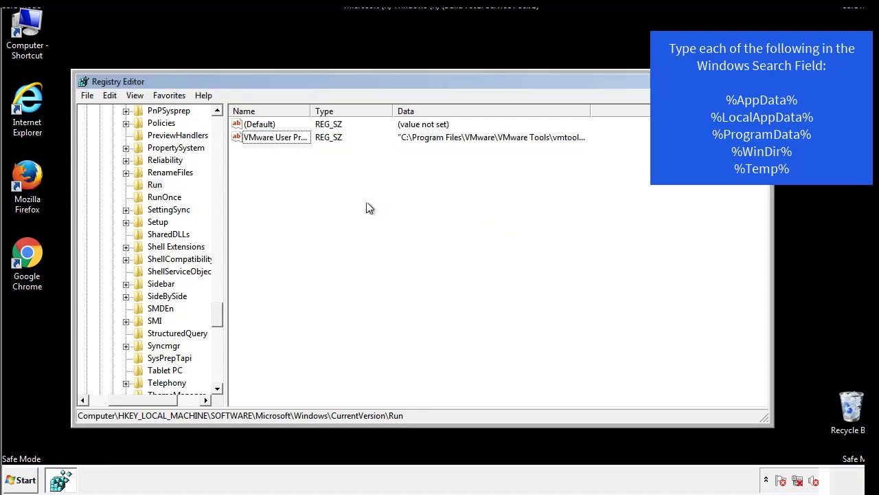
left_click_drag(217, 313, 217, 376)
left_click_drag(154, 399, 106, 408)
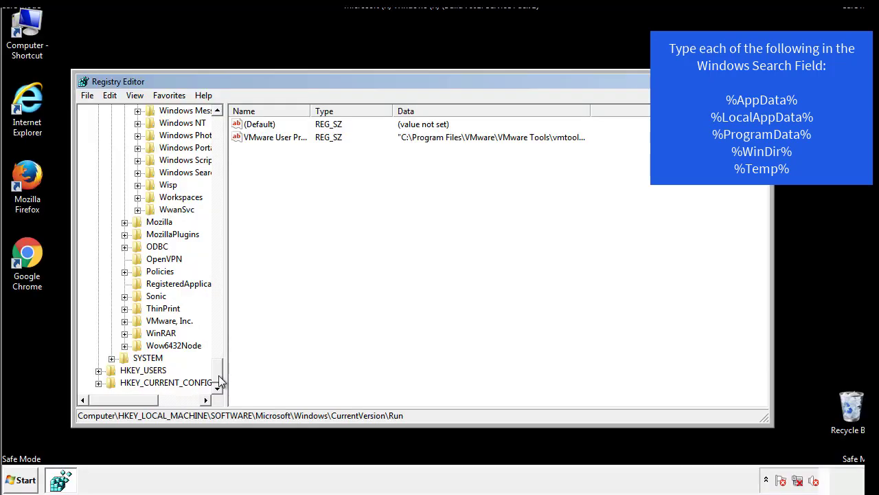
left_click_drag(217, 371, 224, 131)
Collapse HKEY_LOCAL_MACHINE and expand HKEY_CURRENT_USER\Software\Microsoft\Windows\CurrentVersion.
left_click(98, 148)
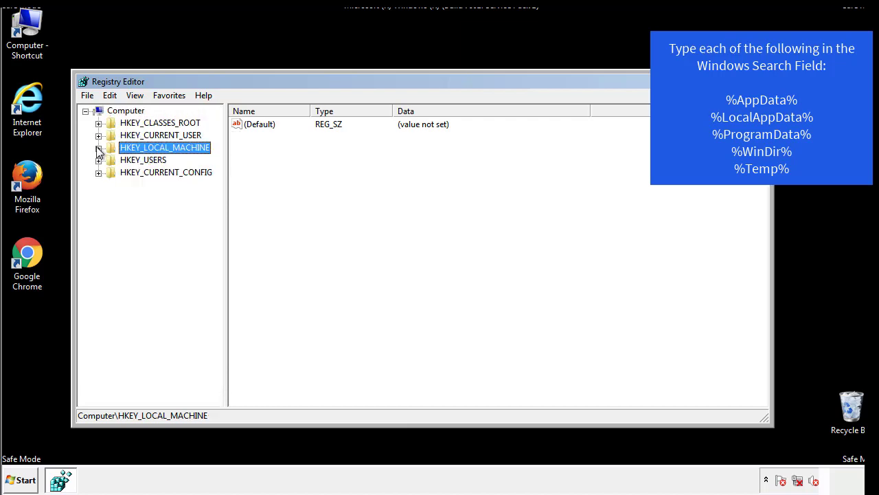
left_click(98, 136)
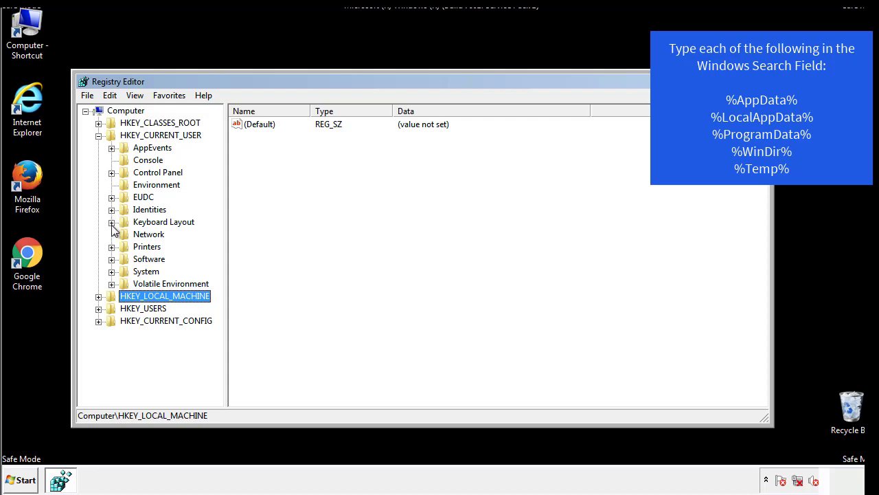
left_click(111, 258)
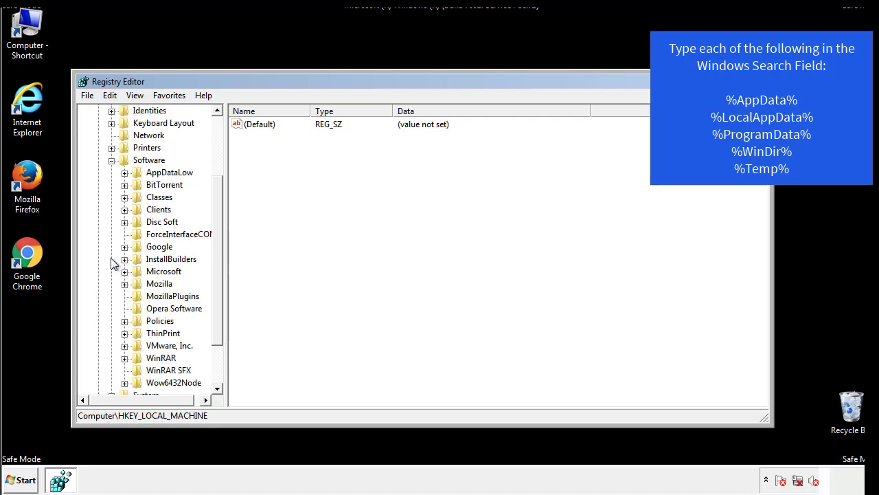
left_click_drag(215, 249, 216, 262)
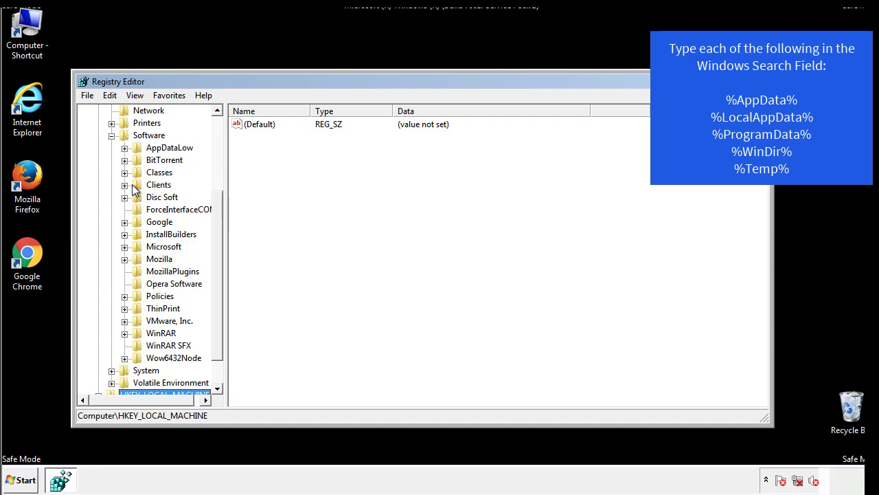
left_click(124, 247)
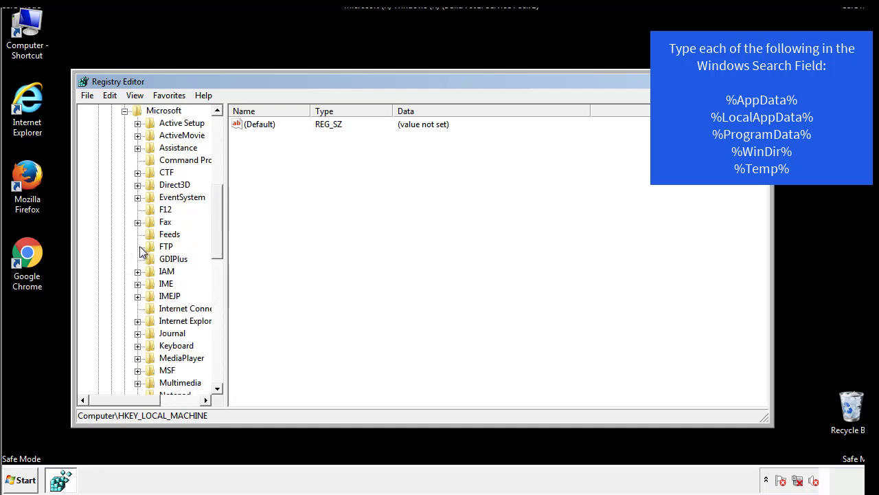
left_click_drag(215, 206, 217, 285)
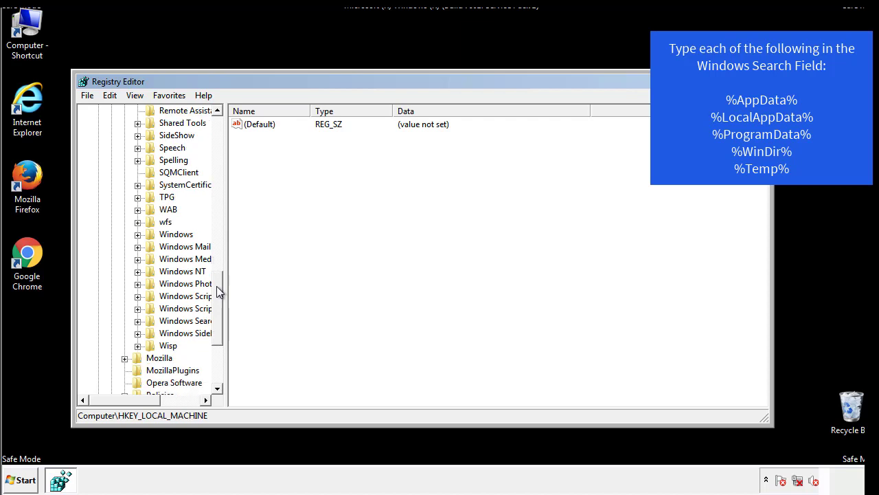
left_click(138, 234)
left_click(150, 247)
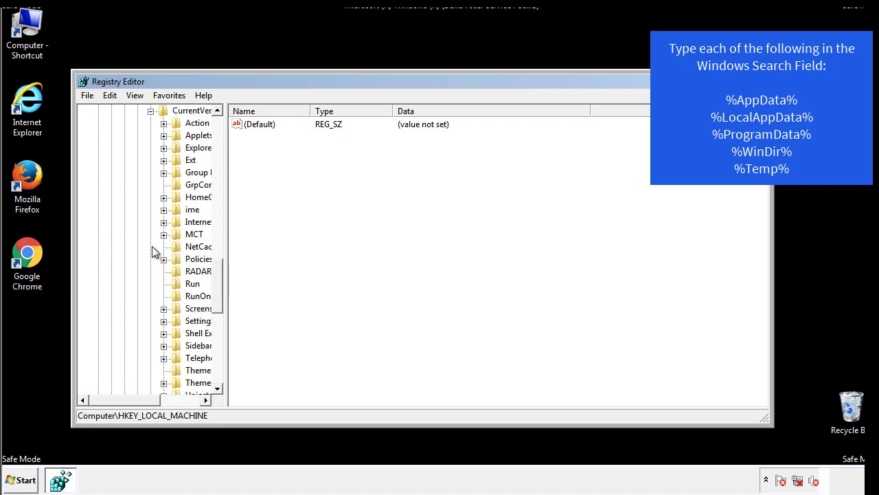
Inspect the current user's Run key, which holds only DAEMON Tools, then collapse the Windows key.
left_click(134, 403)
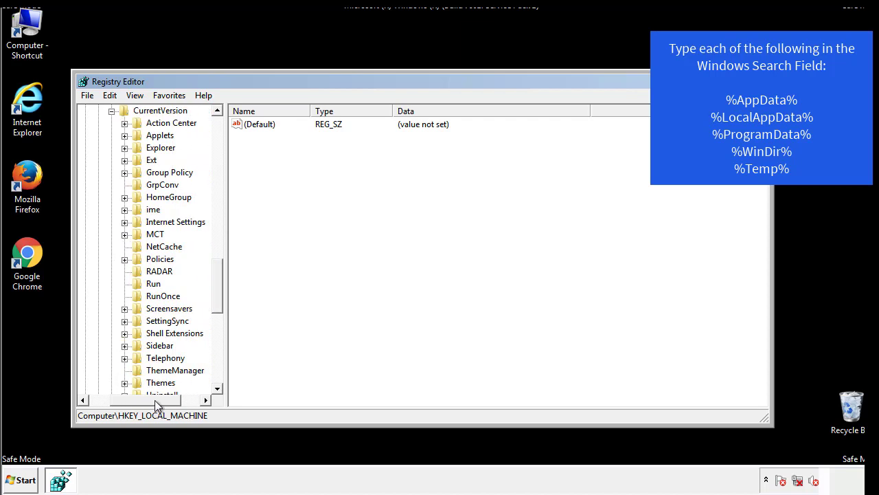
left_click(152, 283)
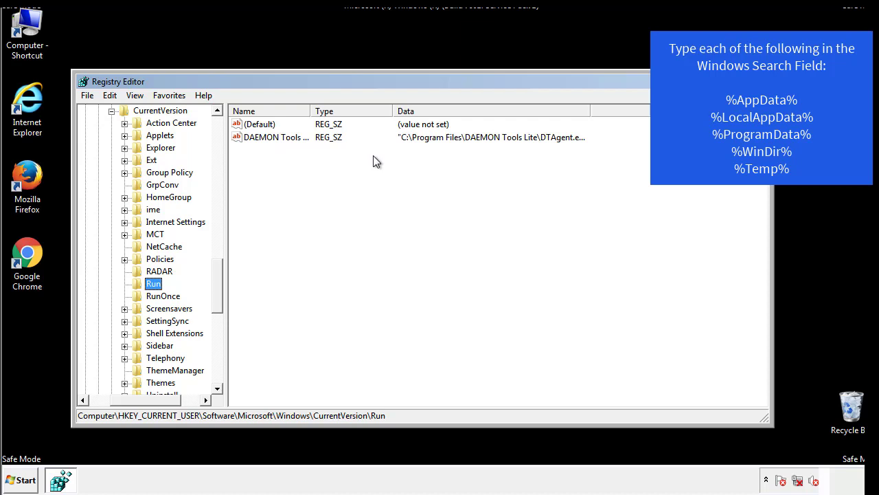
left_click(403, 164)
left_click_drag(146, 398, 125, 399)
left_click_drag(223, 298, 217, 286)
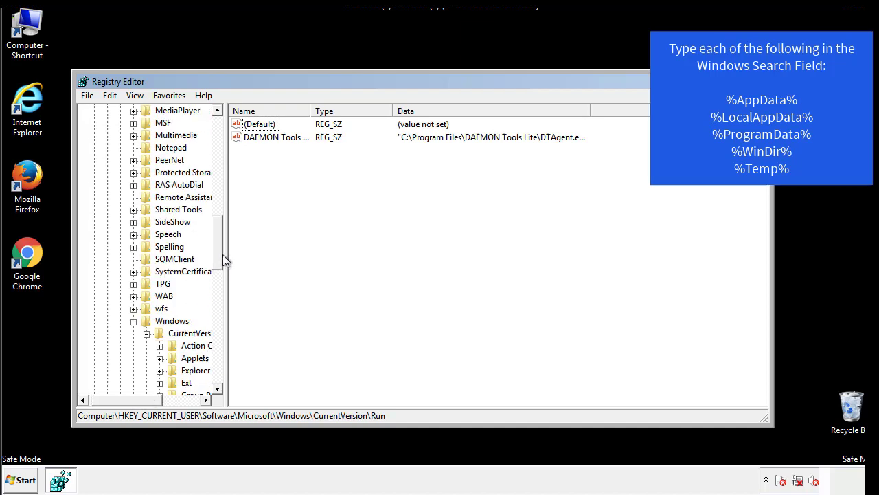
left_click(133, 321)
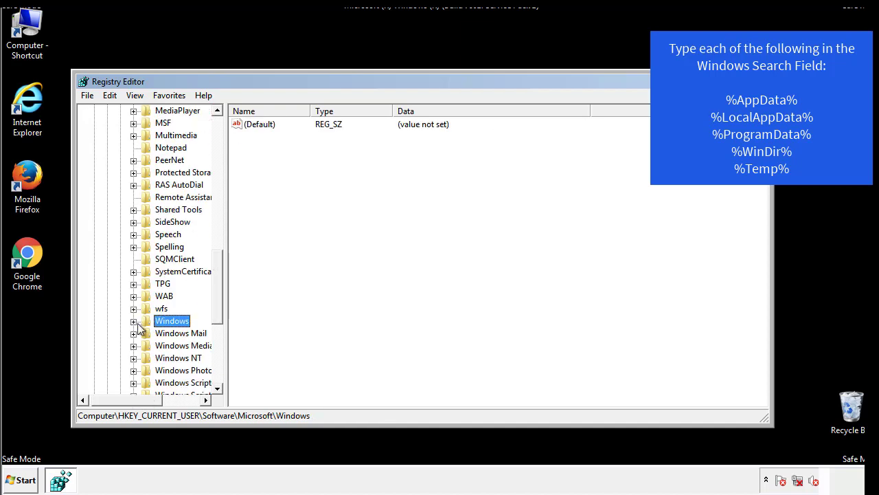
left_click_drag(221, 308, 221, 169)
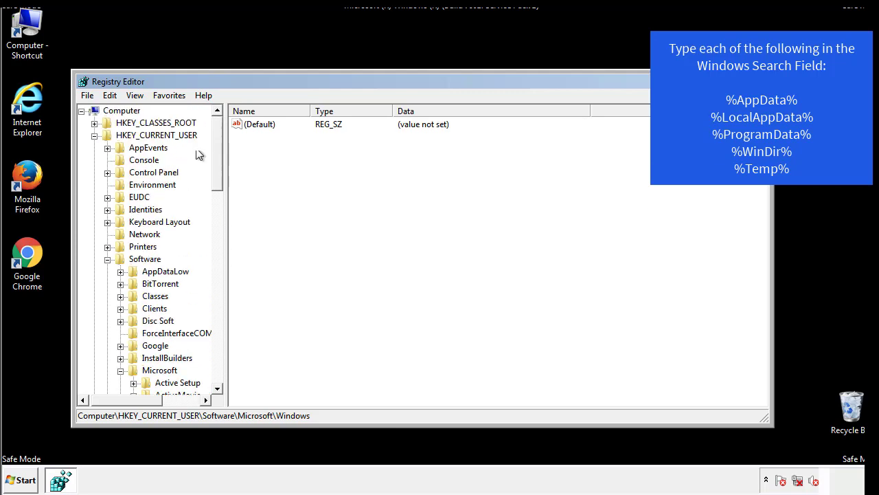
Find %temp% in the registry via Edit > Find, landing on the Temporary Files key.
left_click(113, 96)
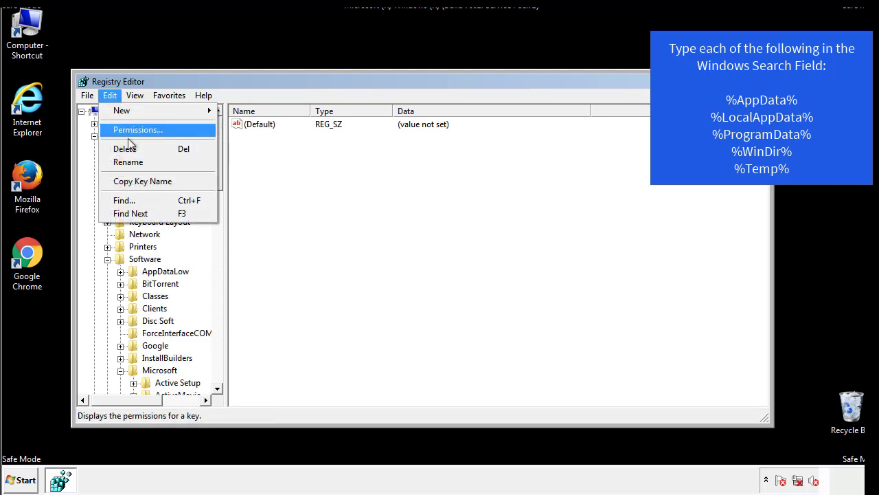
left_click(124, 200)
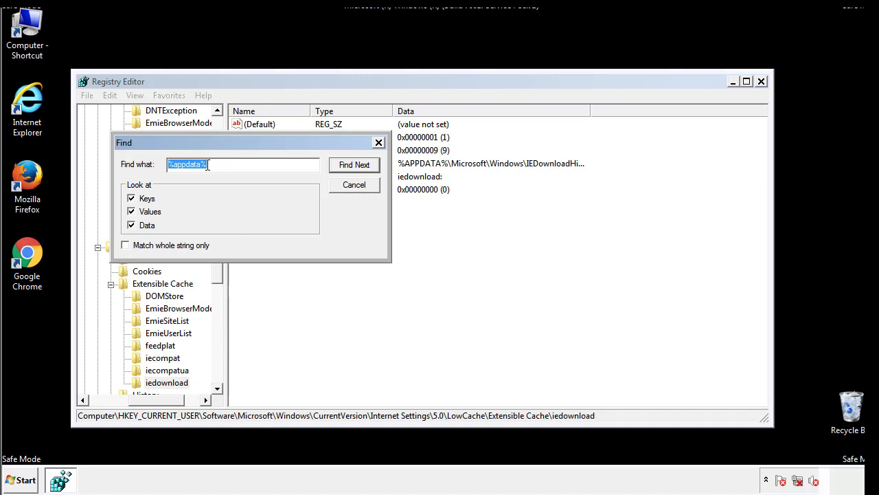
type("%temp%")
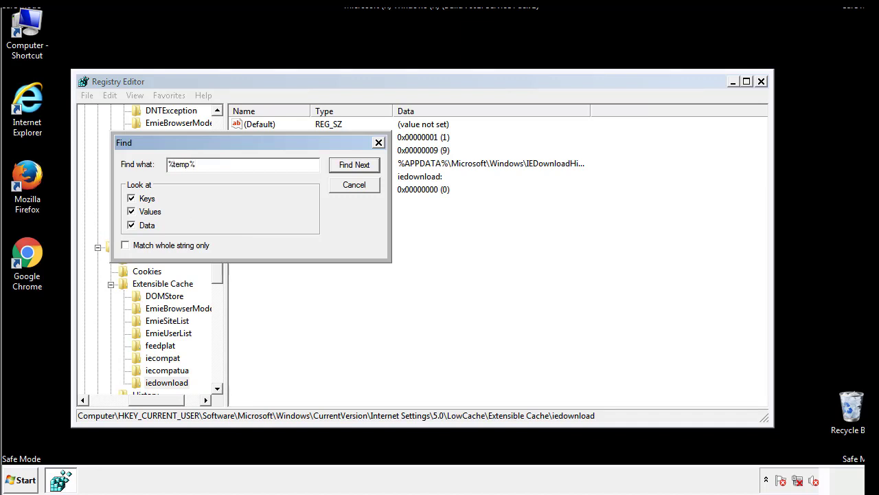
key("Return")
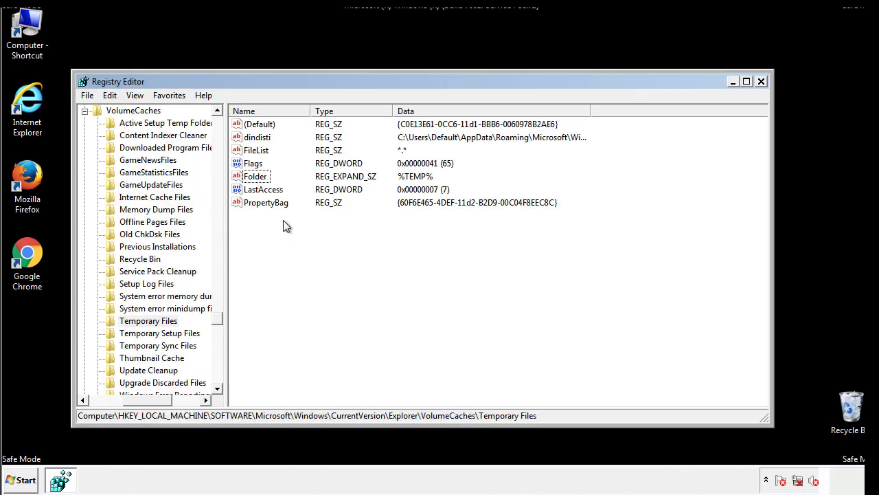
Delete every value under the Temporary Files key, leaving only an empty (Default).
left_click_drag(283, 221, 249, 126)
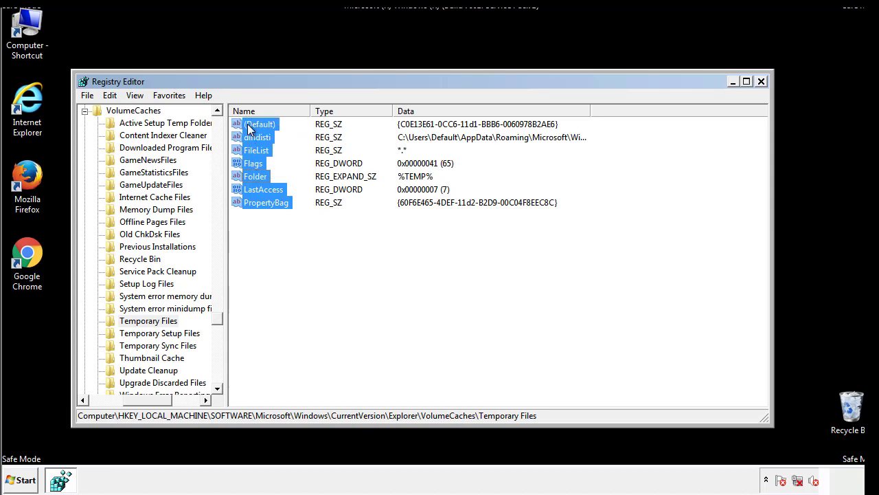
right_click(249, 128)
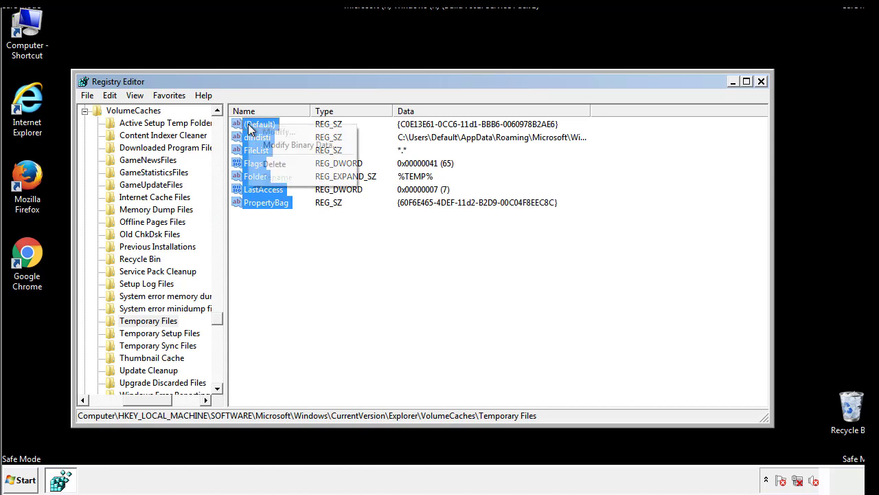
left_click(269, 165)
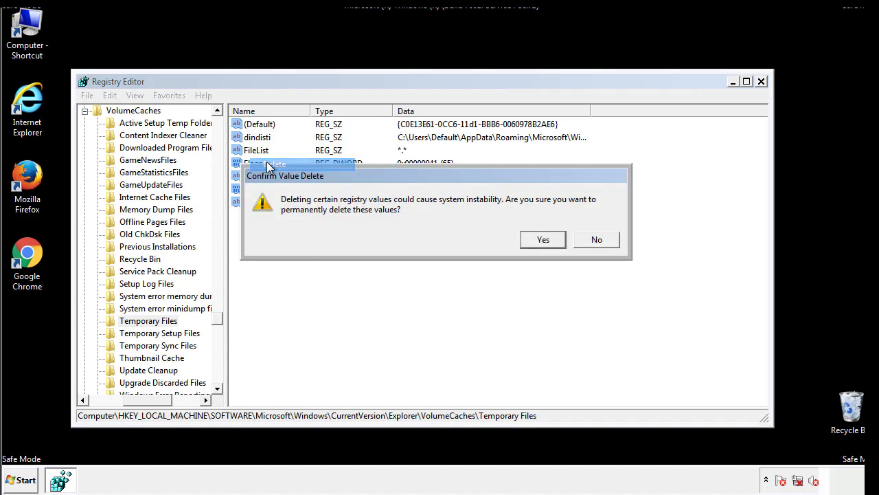
left_click(544, 240)
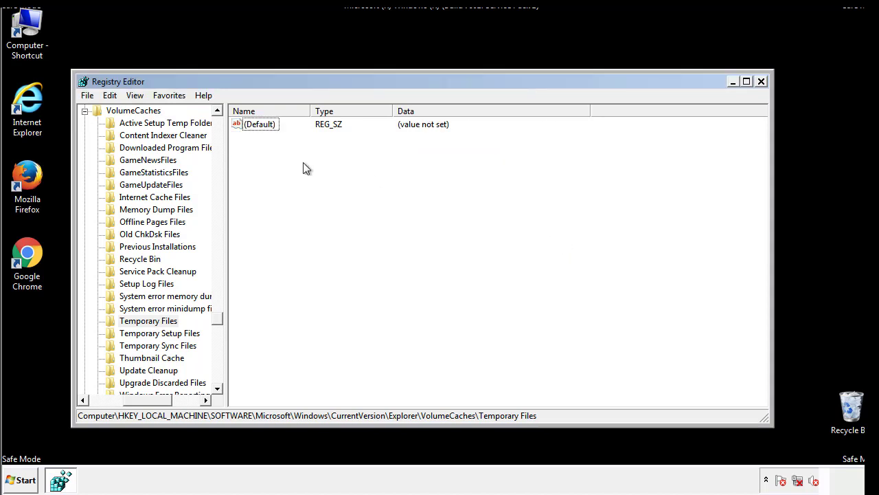
Close Registry Editor and launch msconfig from the Start menu search.
left_click(762, 82)
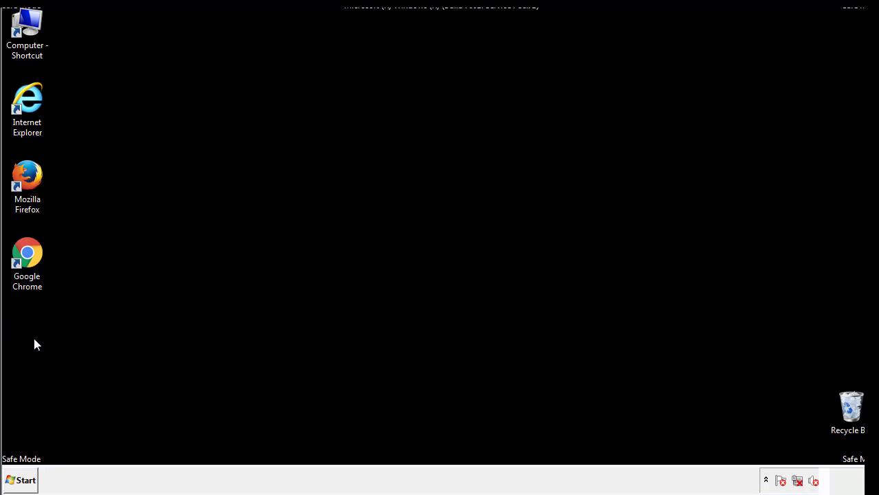
left_click(17, 480)
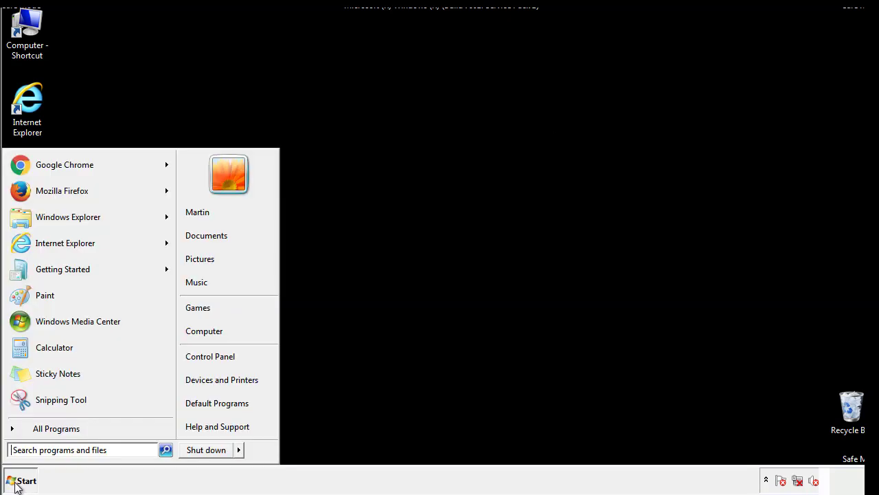
left_click(47, 449)
type("mscon")
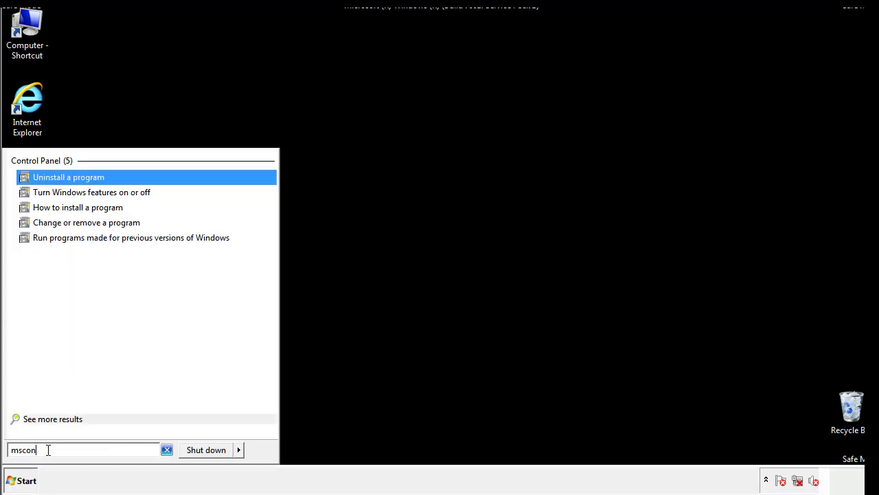
type("fig")
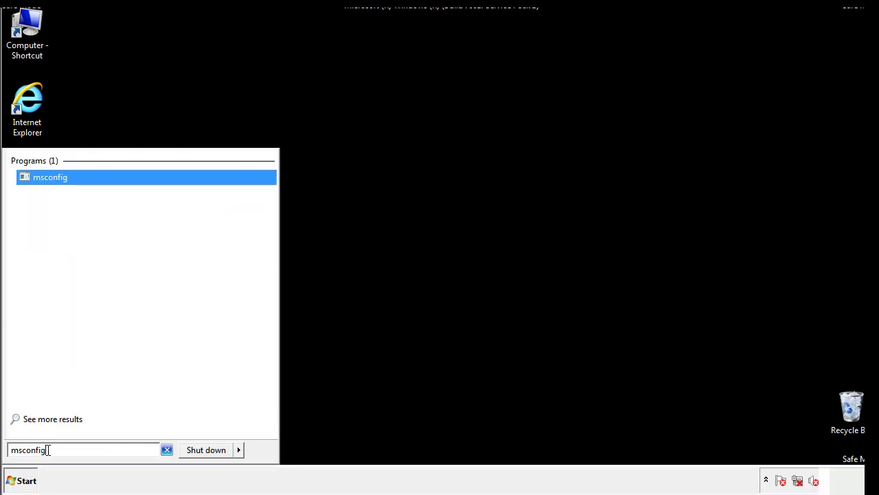
key("Return")
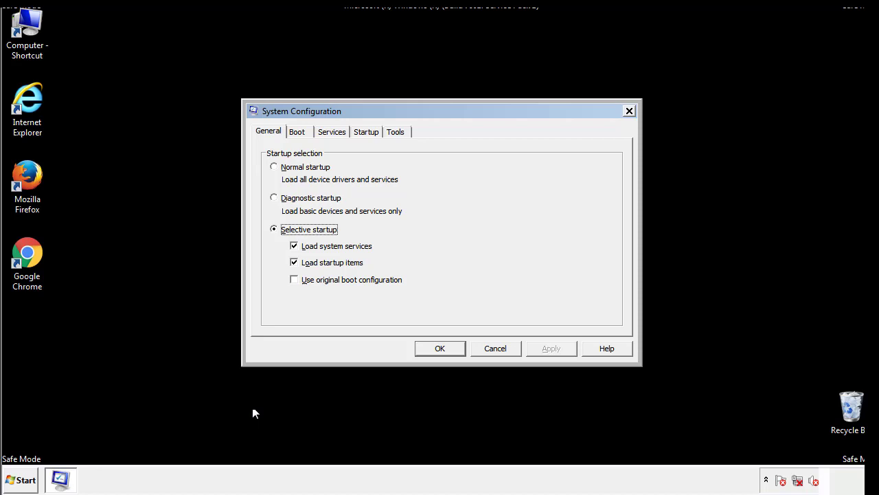
Uncheck Safe boot on the Boot tab, apply and confirm, then restart now.
left_click(296, 131)
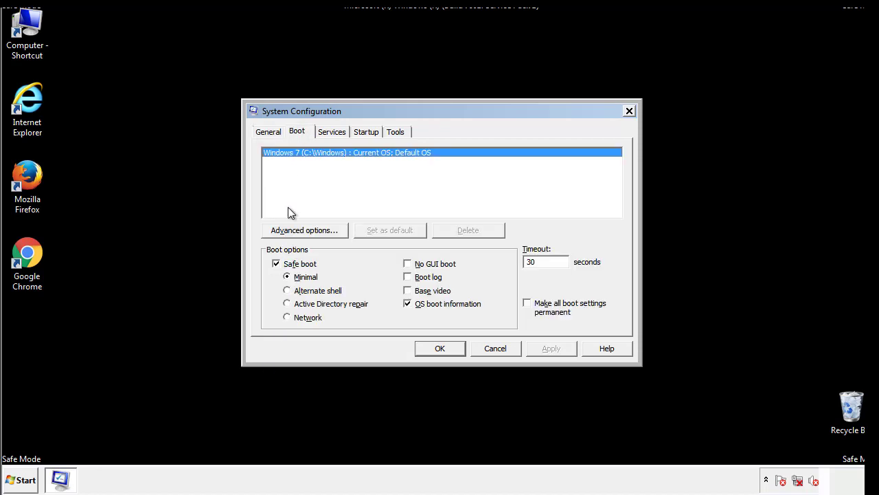
left_click(277, 264)
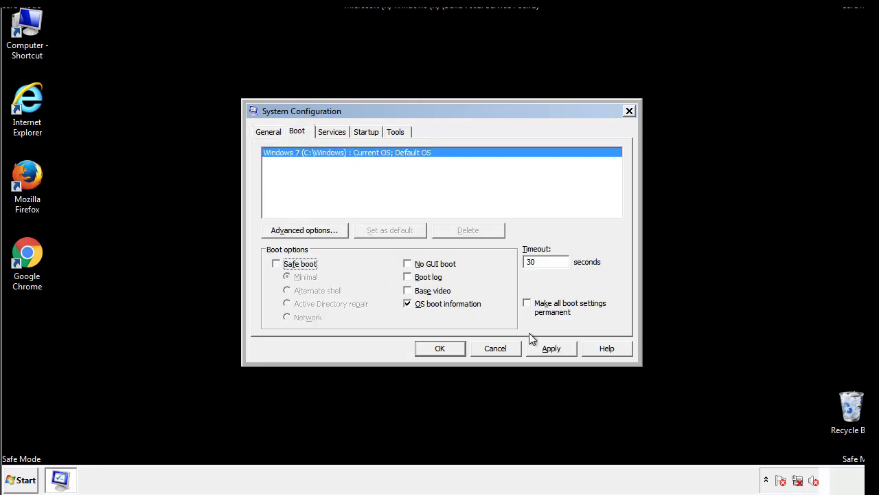
left_click(553, 348)
left_click(438, 349)
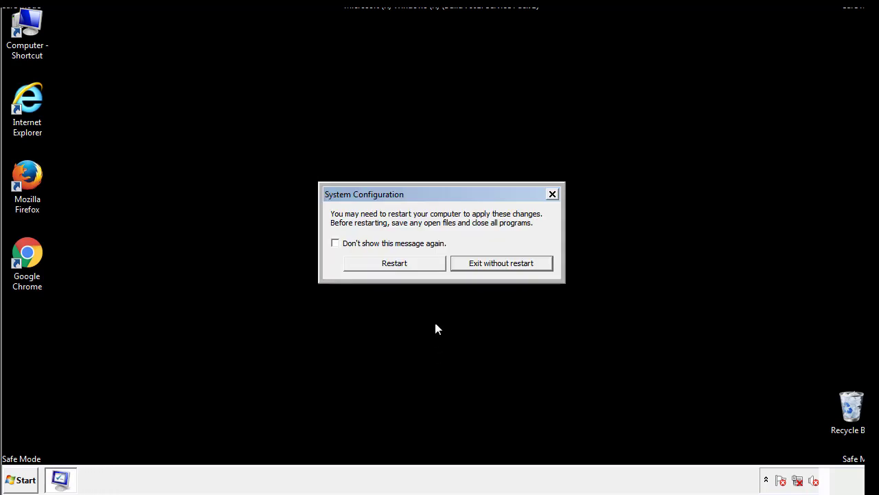
left_click(407, 268)
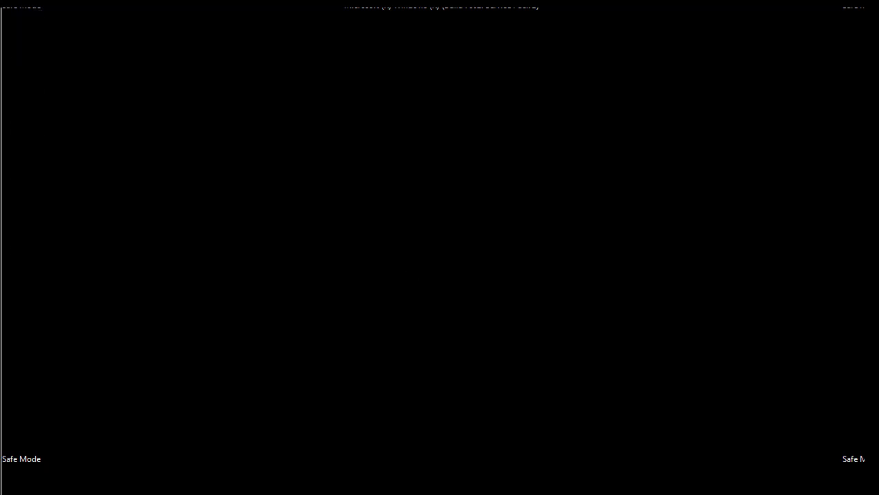